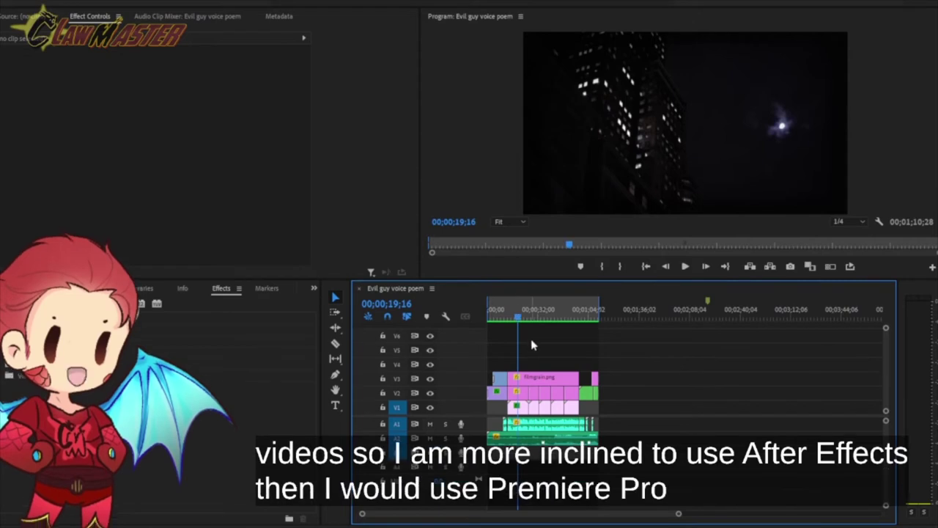
Enlarge the Program monitor by shrinking the timeline panel's height, and move the playhead to 00;00;21;00.
mouse_move(526, 325)
mouse_down()
mouse_move(540, 320)
mouse_move(530, 320)
mouse_up()
drag(523, 281, 534, 375)
click(520, 413)
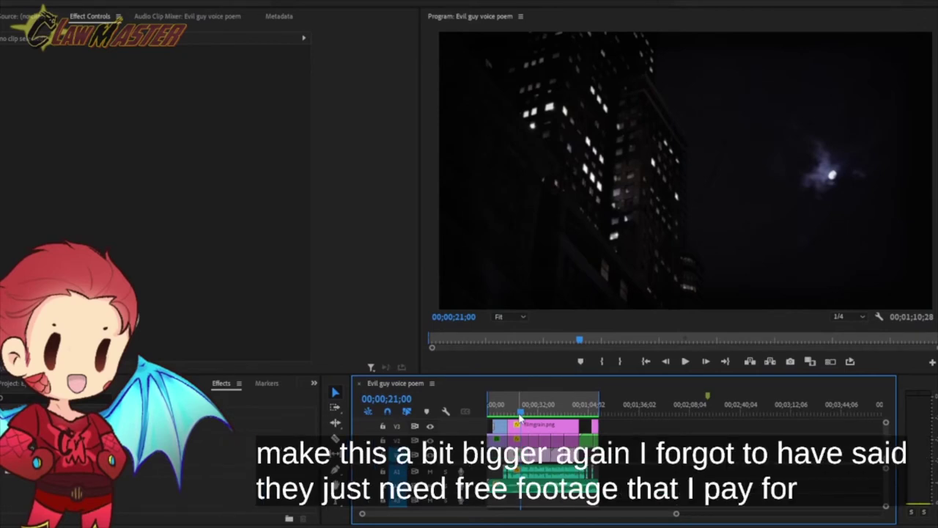
Compare the Empty Swings - 01.mov clip at 00;00;26;13 with its Lumetri Color effect disabled and enabled again.
mouse_move(520, 416)
mouse_down()
mouse_move(571, 417)
mouse_move(516, 416)
mouse_move(535, 423)
mouse_up()
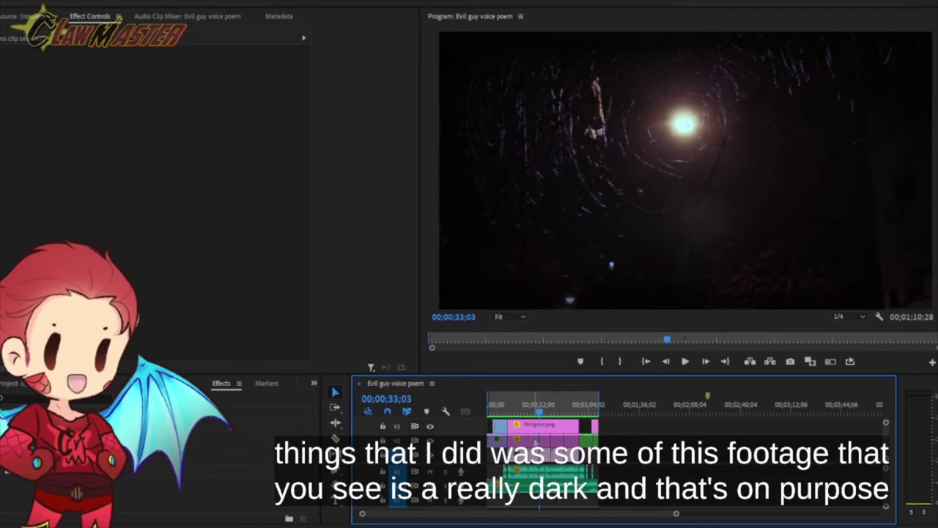
click(535, 442)
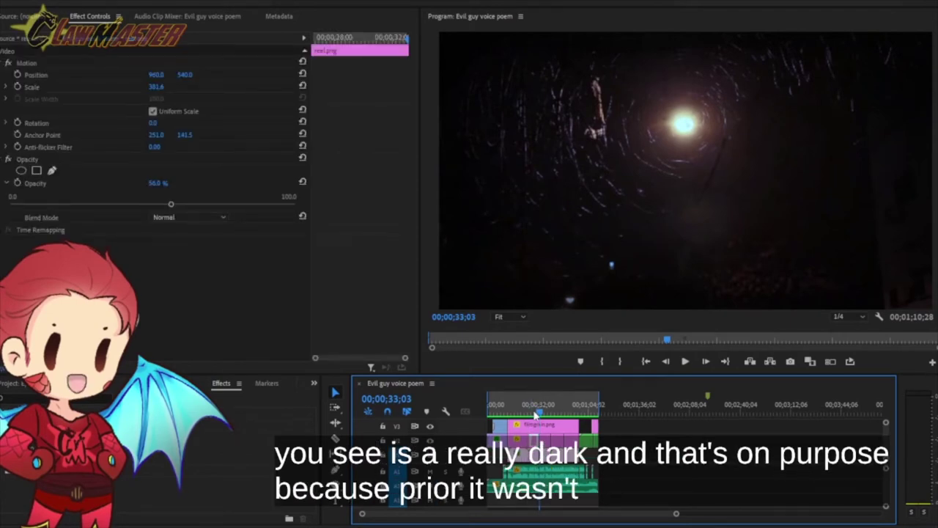
click(530, 414)
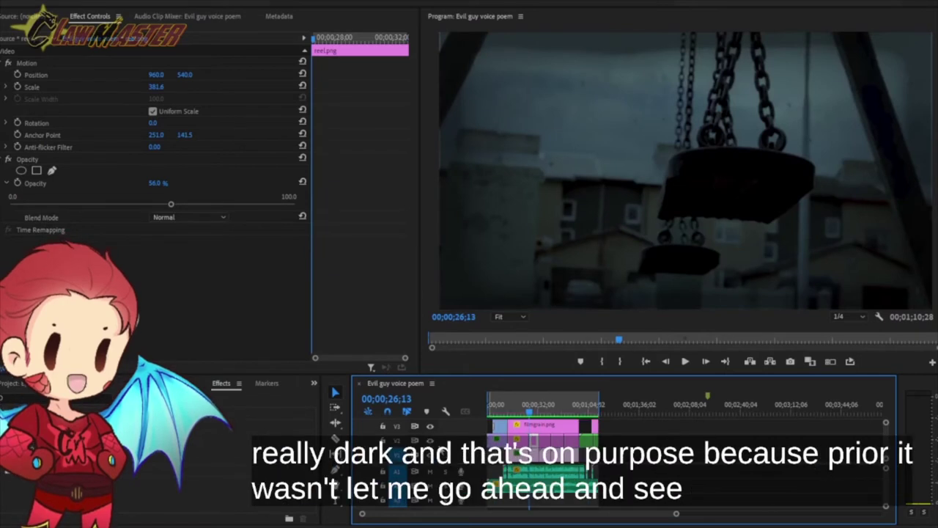
click(534, 454)
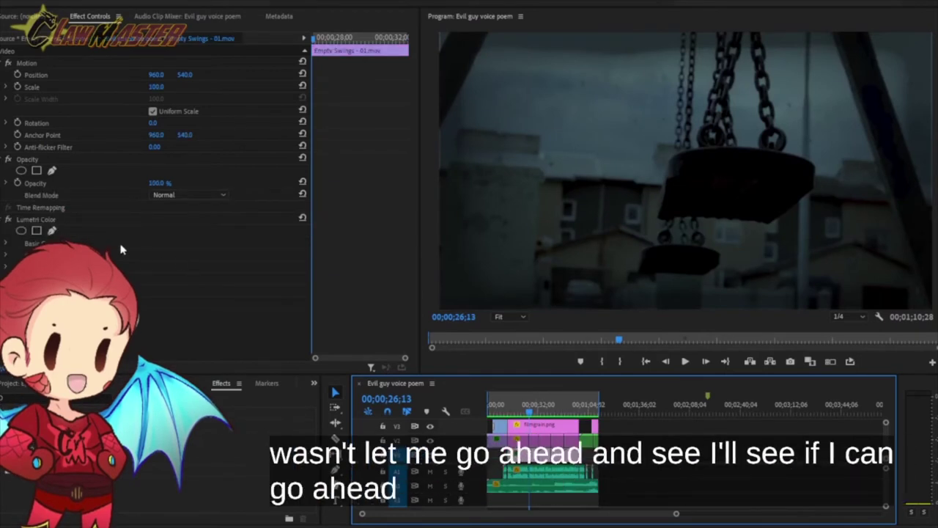
click(8, 220)
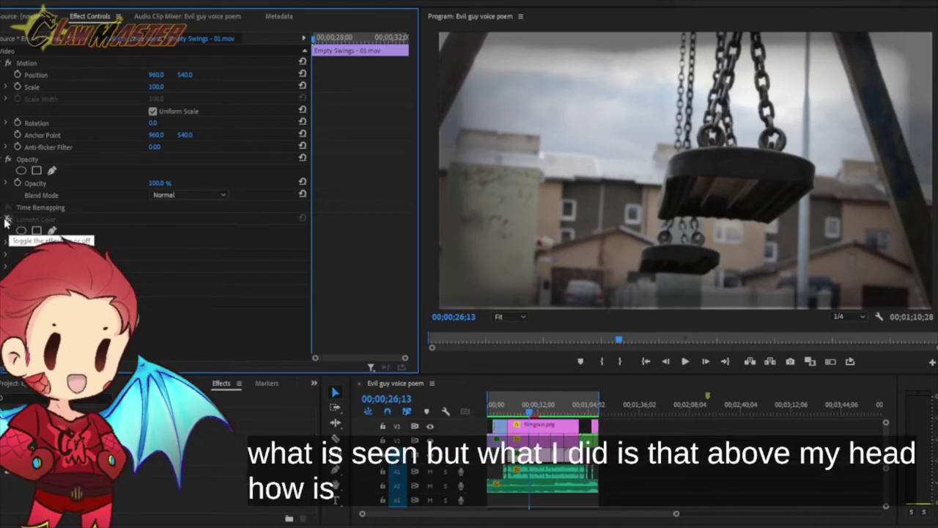
click(9, 222)
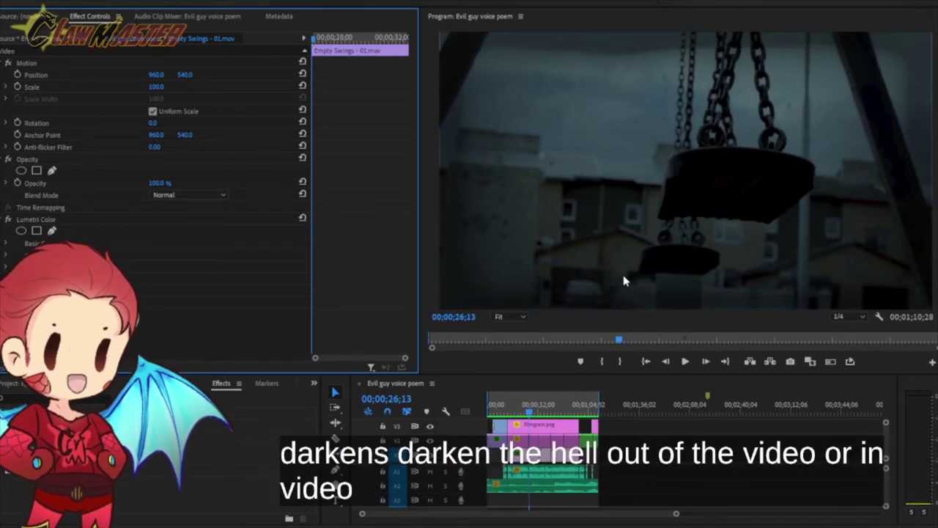
Review the Lumetri Color Basic Correction, Creative and Curves settings on the Empty Swings clip, and collapse the effect.
click(6, 247)
scroll(6, 250, down, 2)
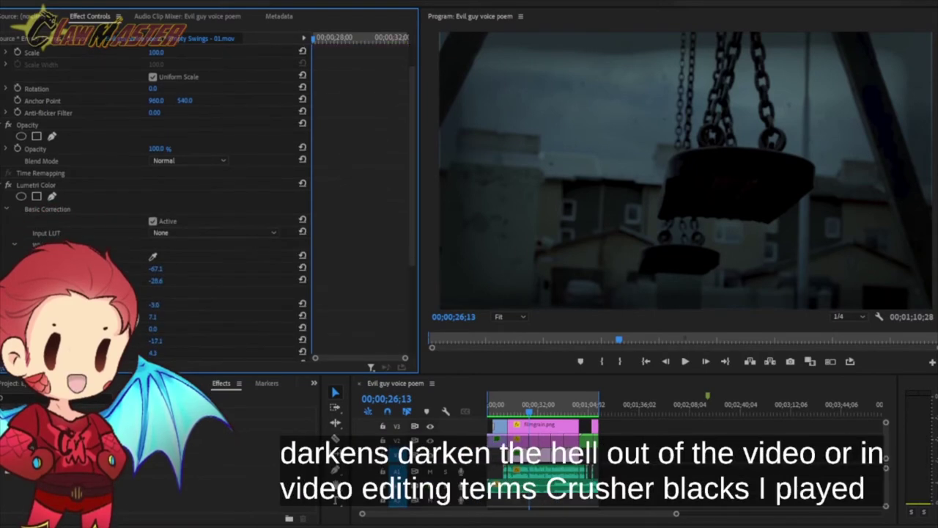
scroll(163, 219, down, 2)
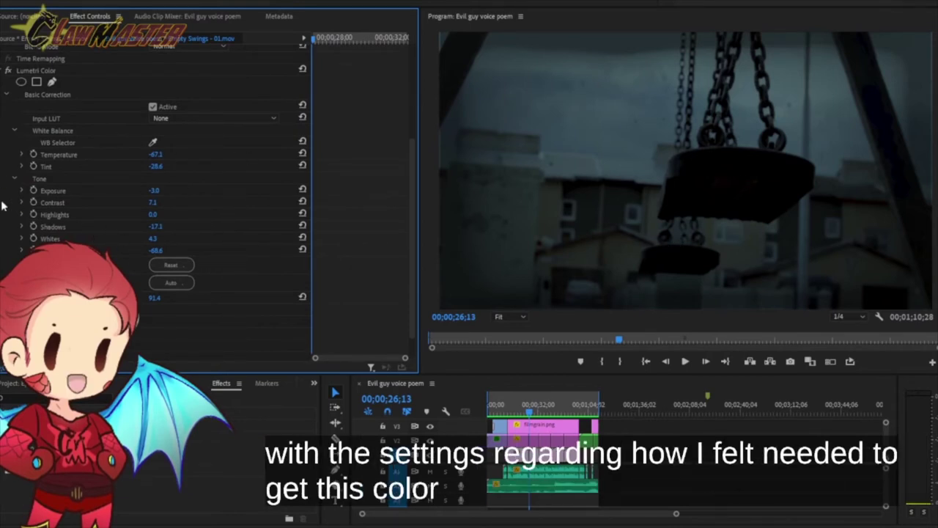
scroll(46, 230, down, 1)
scroll(99, 246, down, 4)
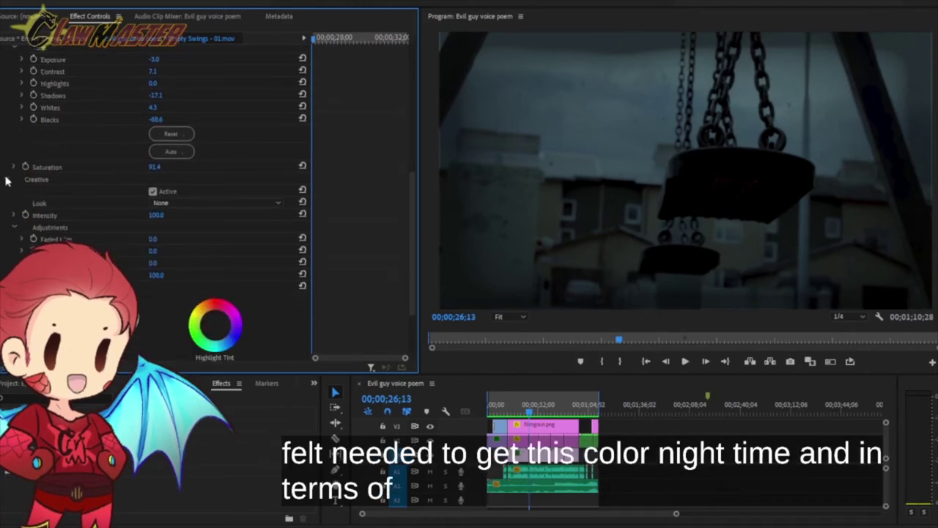
scroll(6, 181, up, 4)
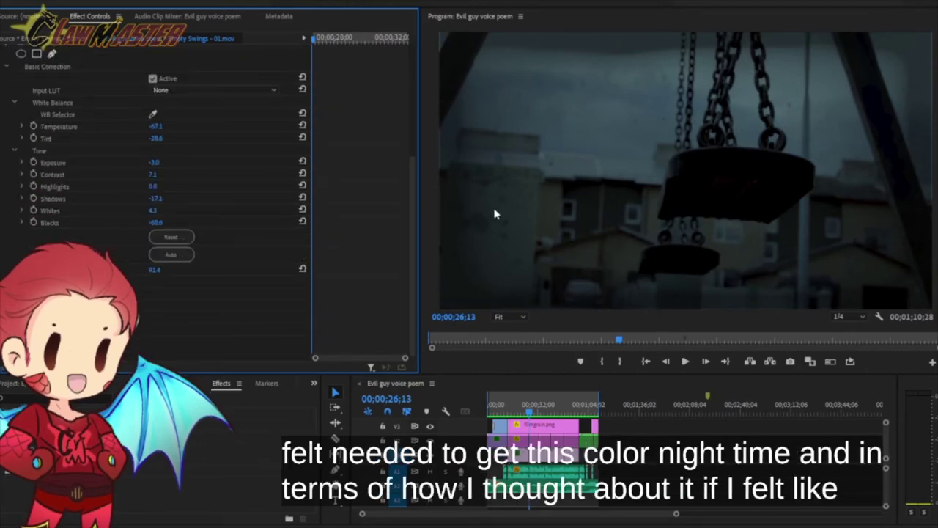
scroll(158, 205, down, 3)
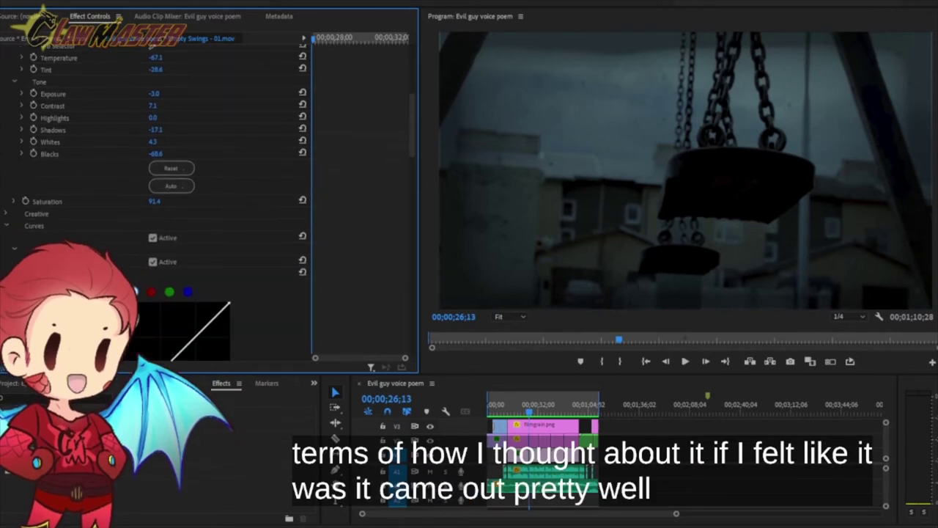
scroll(158, 205, down, 3)
scroll(157, 205, up, 3)
scroll(6, 229, up, 3)
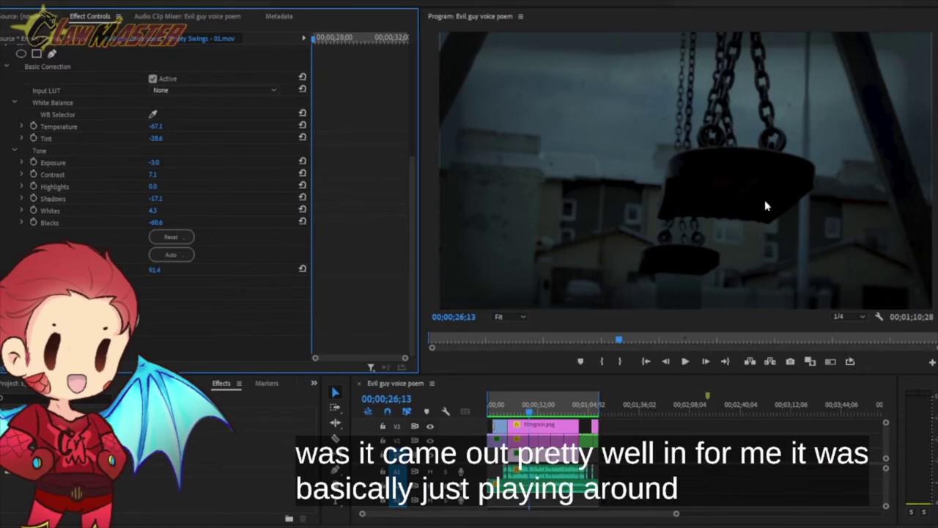
scroll(266, 189, up, 3)
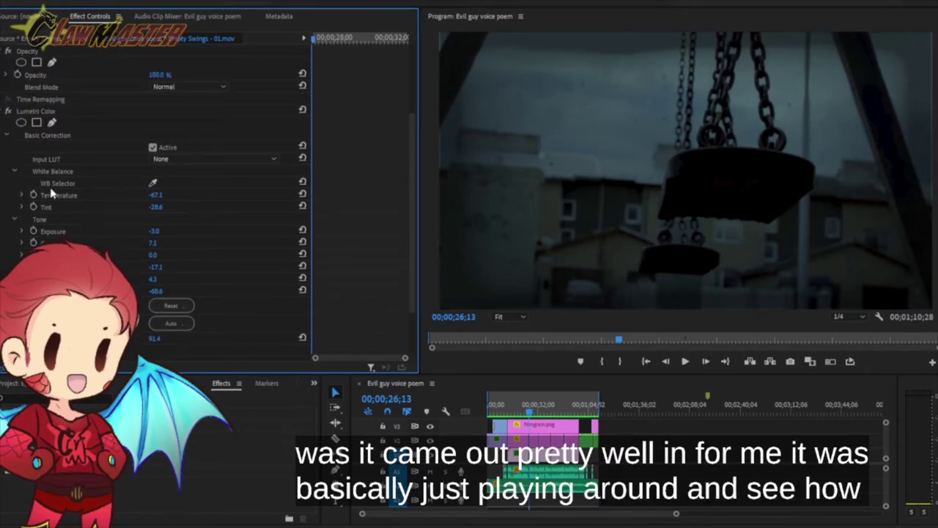
click(3, 129)
Check the Lumetri Color effect on the horror_corridor.mov clip at 00;00;40;21 and the graveyard clip at 00;00;49;00.
click(552, 412)
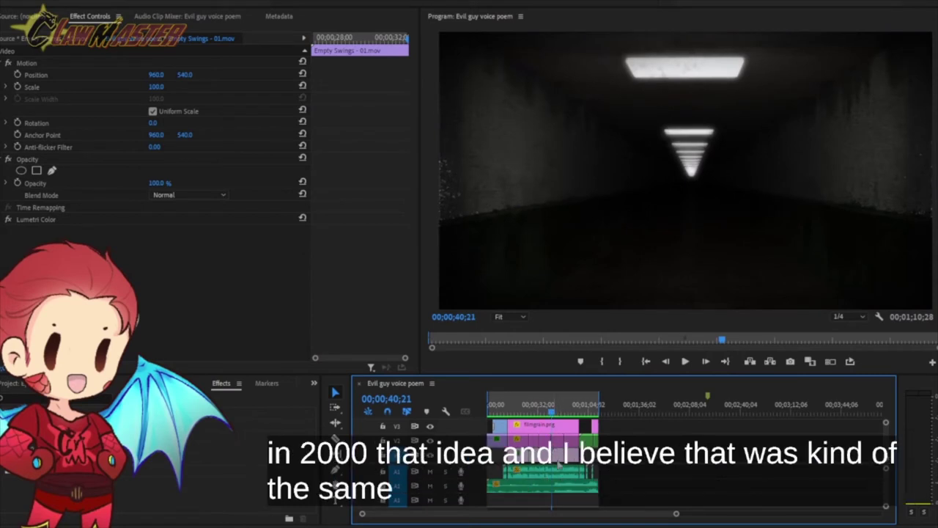
click(559, 440)
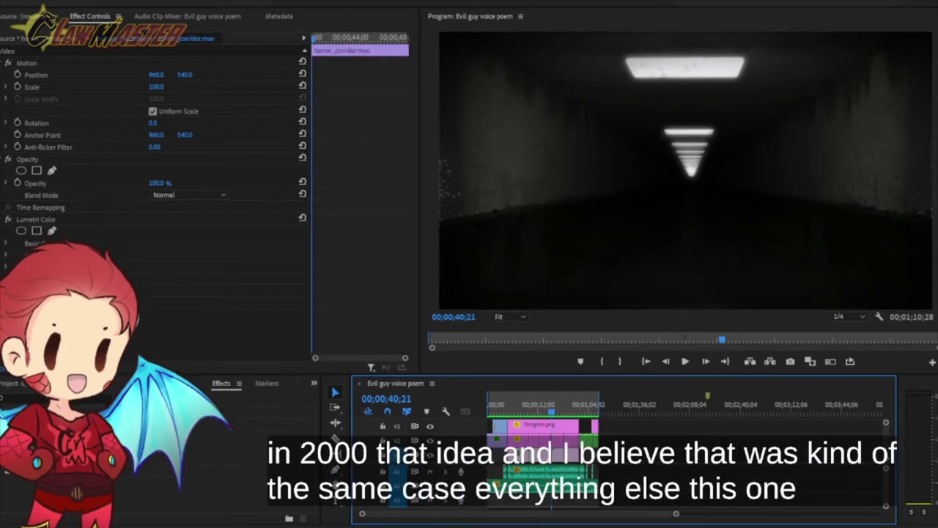
click(41, 221)
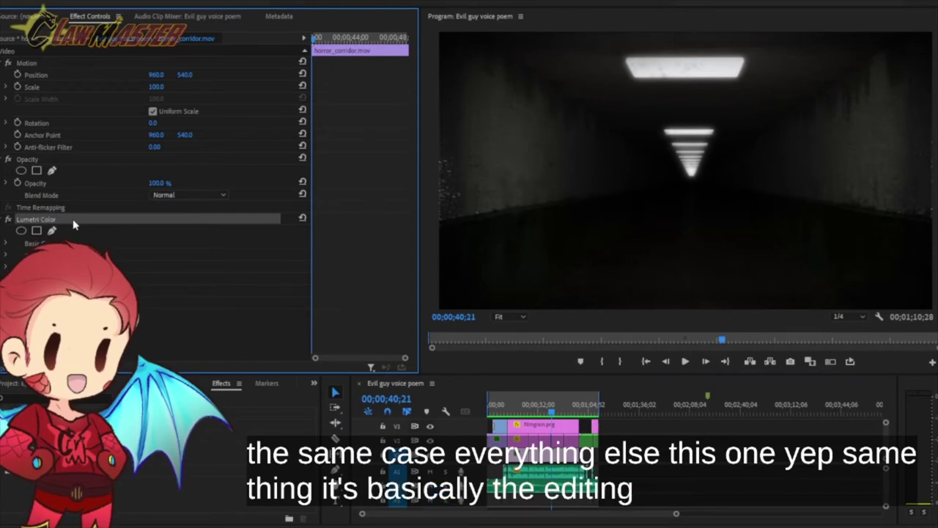
click(571, 415)
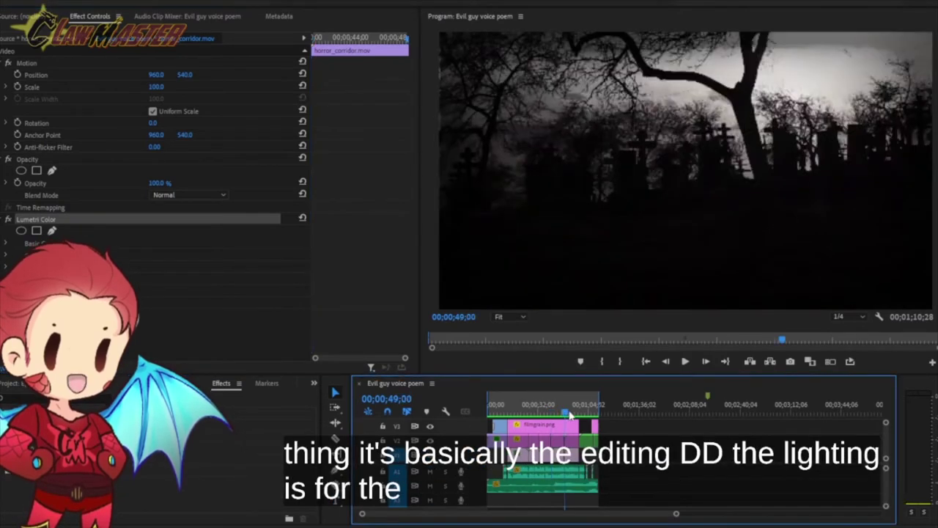
mouse_move(570, 415)
mouse_down()
mouse_move(546, 418)
mouse_move(571, 415)
mouse_up()
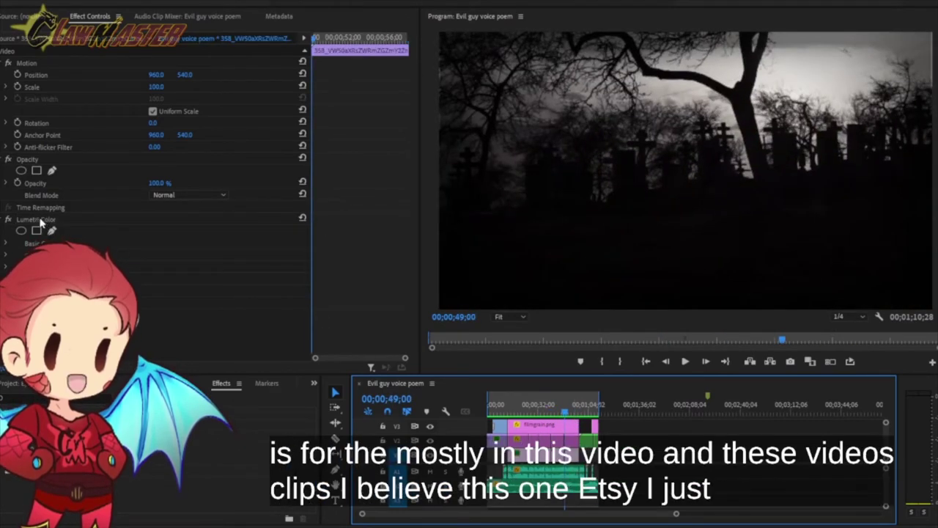
Compare the Dusty Particles.mov clip at 00;00;04;29 with its Lumetri Color effect disabled and enabled again.
drag(546, 416, 501, 418)
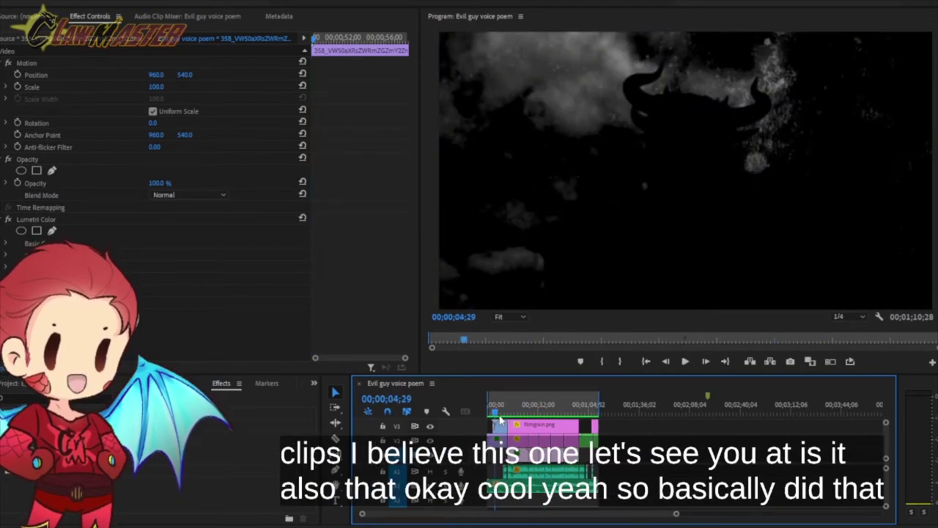
click(498, 440)
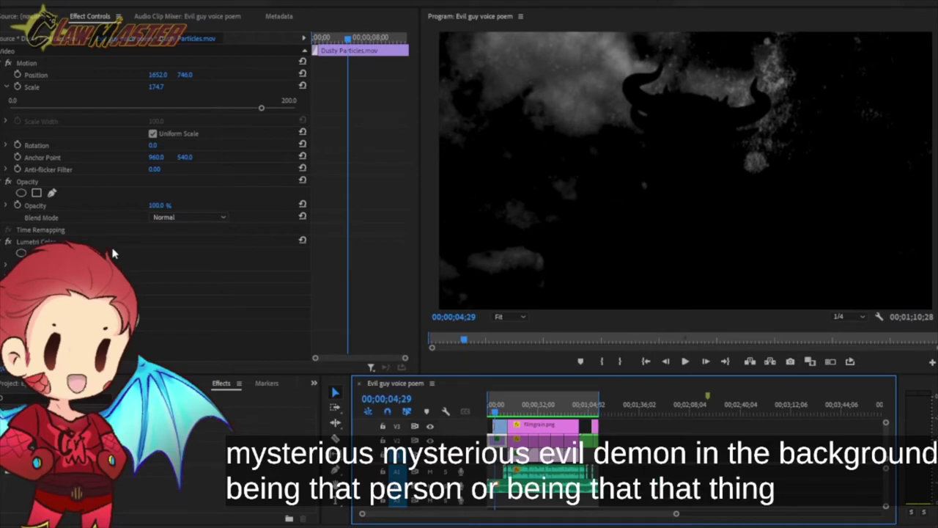
click(9, 243)
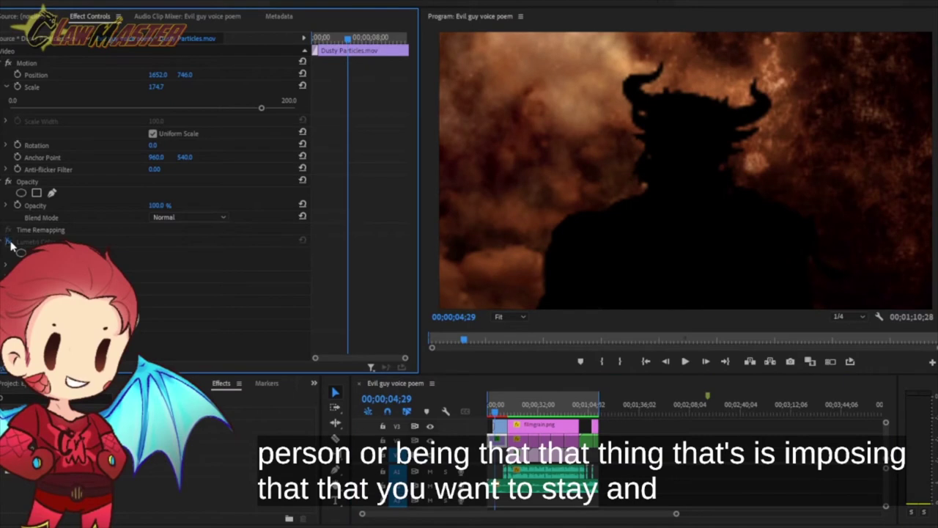
click(9, 241)
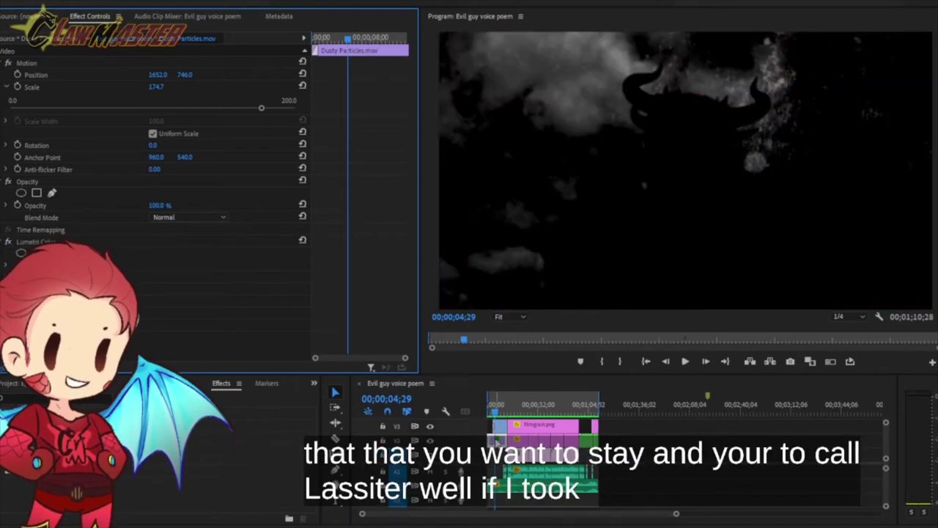
Disable the two effects below Ultra Key on the villian.webm clip to reveal the demon model without darkening.
click(500, 427)
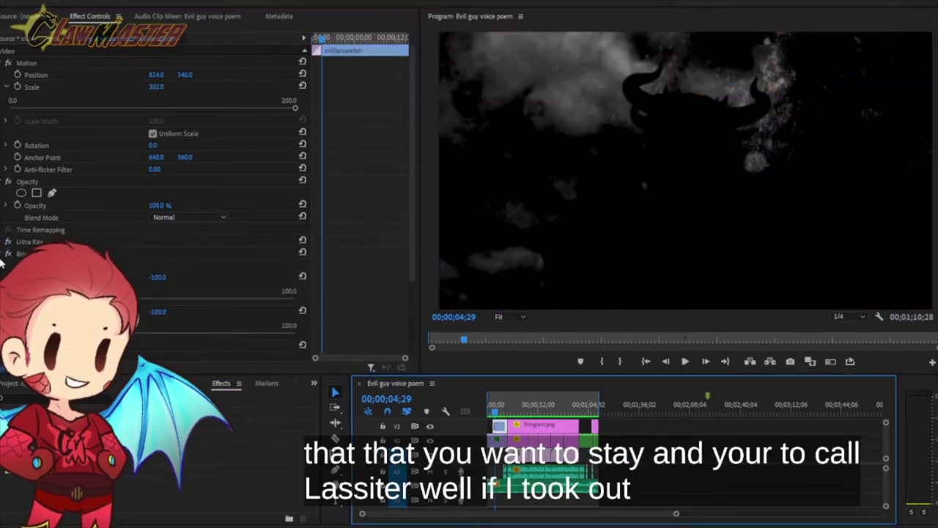
click(8, 254)
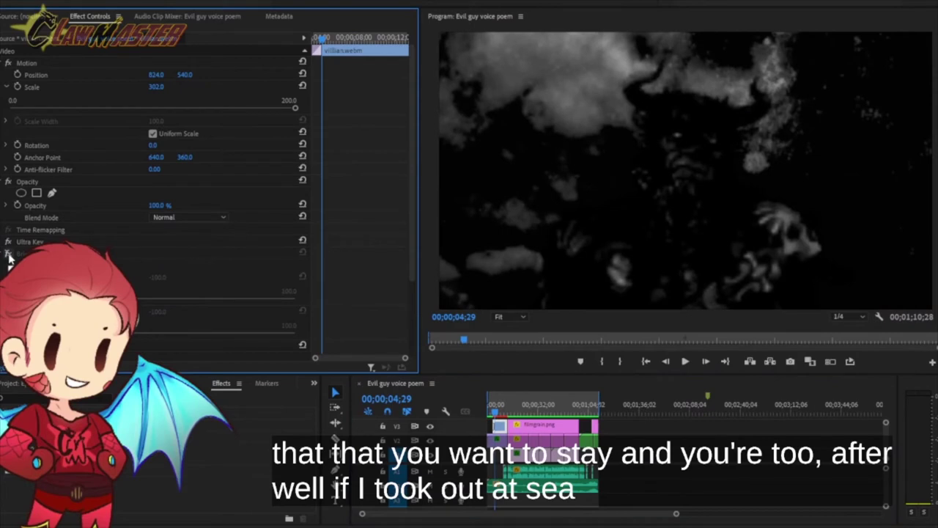
click(8, 254)
click(2, 254)
click(8, 254)
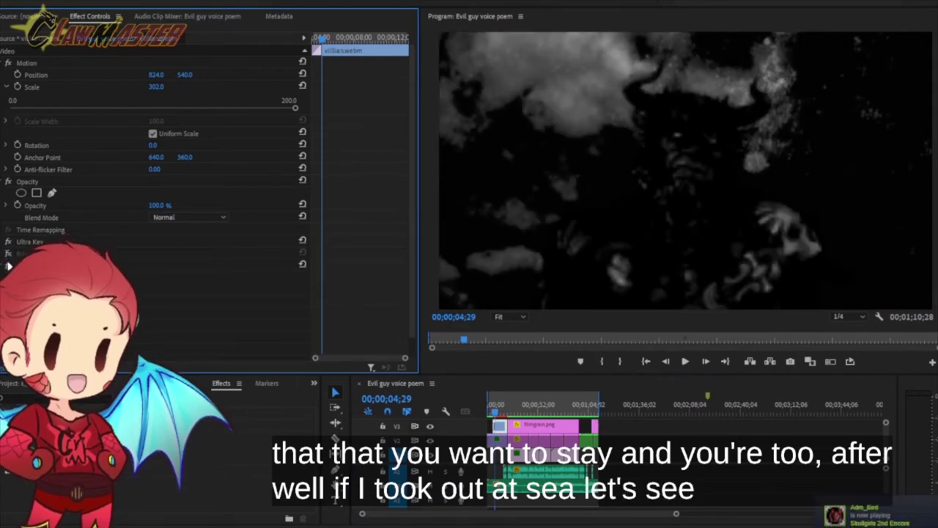
click(8, 265)
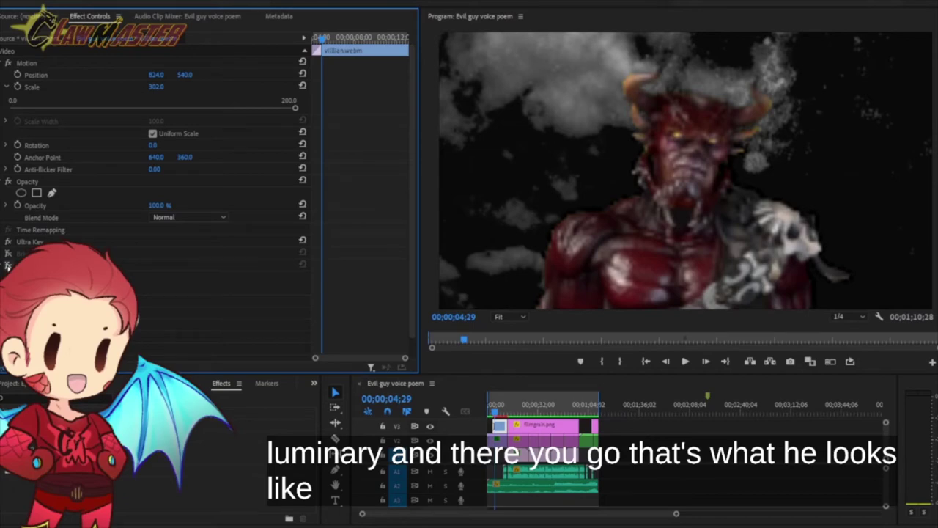
Set the Program monitor's paused resolution to Full and dismiss the pop-up notification.
click(879, 316)
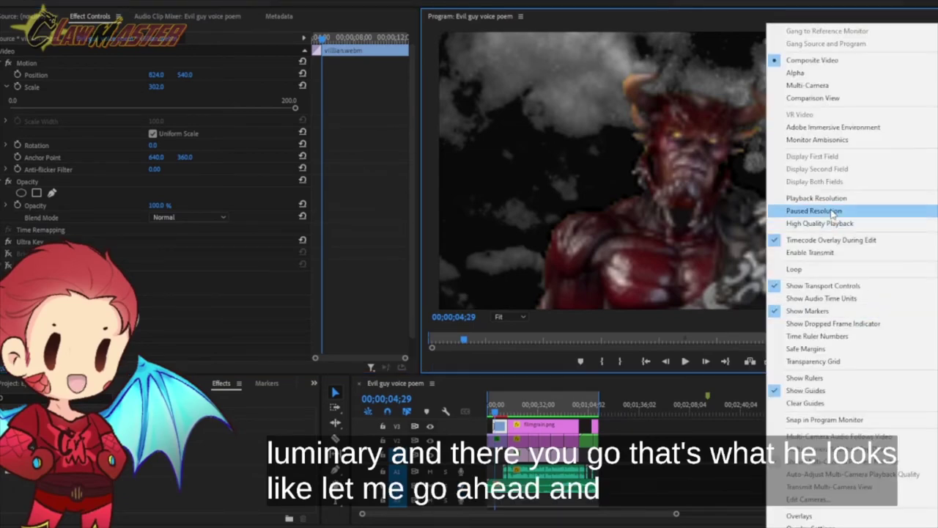
mouse_move(833, 211)
click(729, 211)
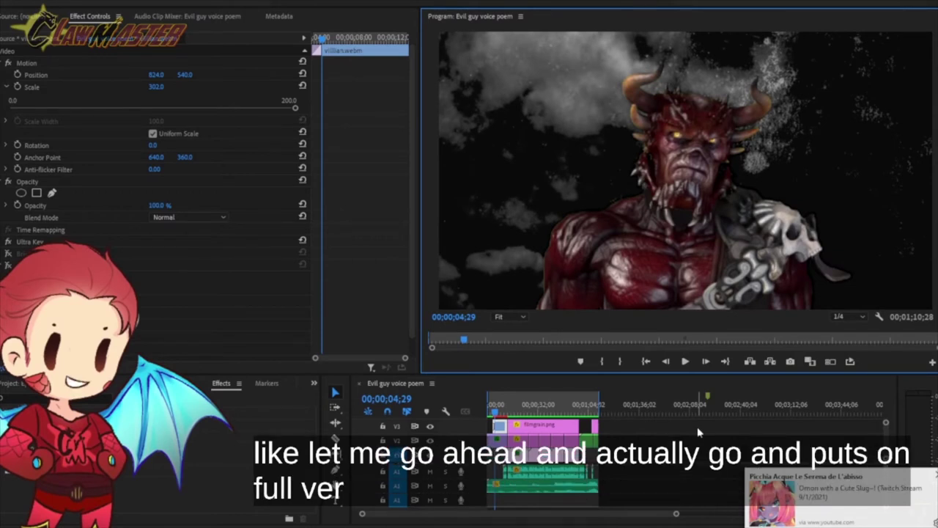
click(934, 475)
click(833, 395)
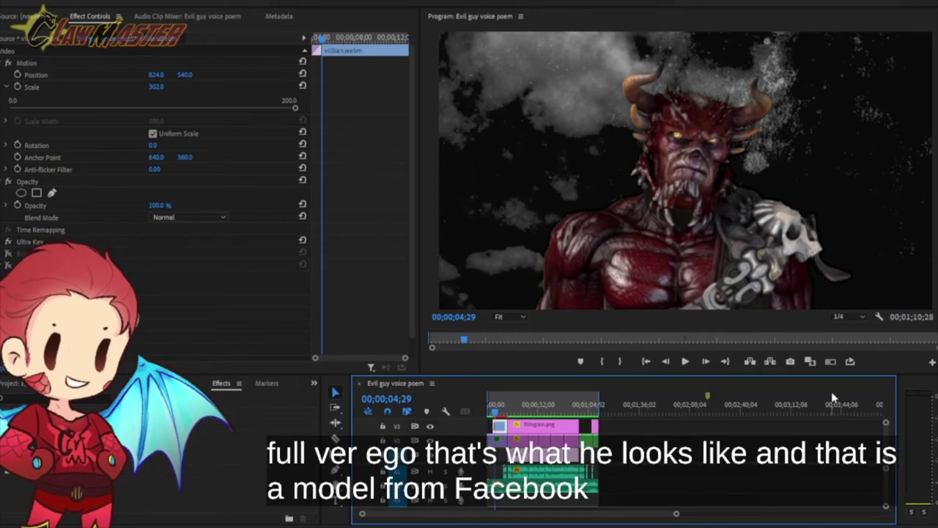
Advance frame by frame from 00;00;04;29 to 00;00;06;16 to examine the movement of the demon model.
click(502, 414)
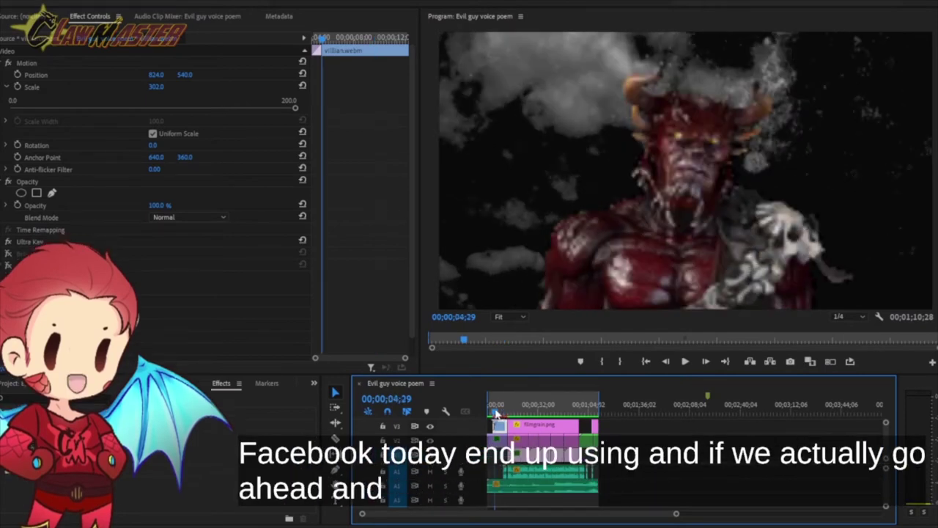
click(494, 414)
click(496, 414)
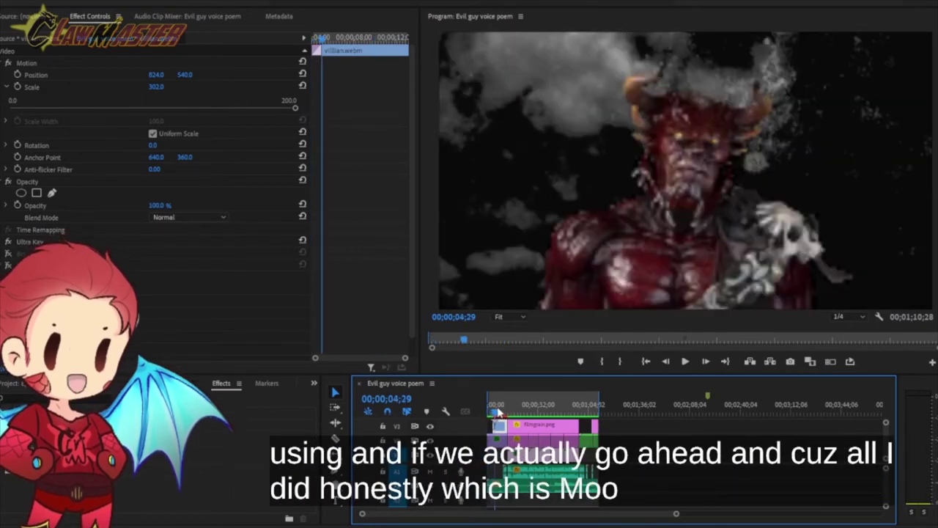
click(708, 361)
click(708, 361)
click(710, 361)
click(709, 362)
click(709, 361)
click(710, 361)
click(711, 362)
click(710, 362)
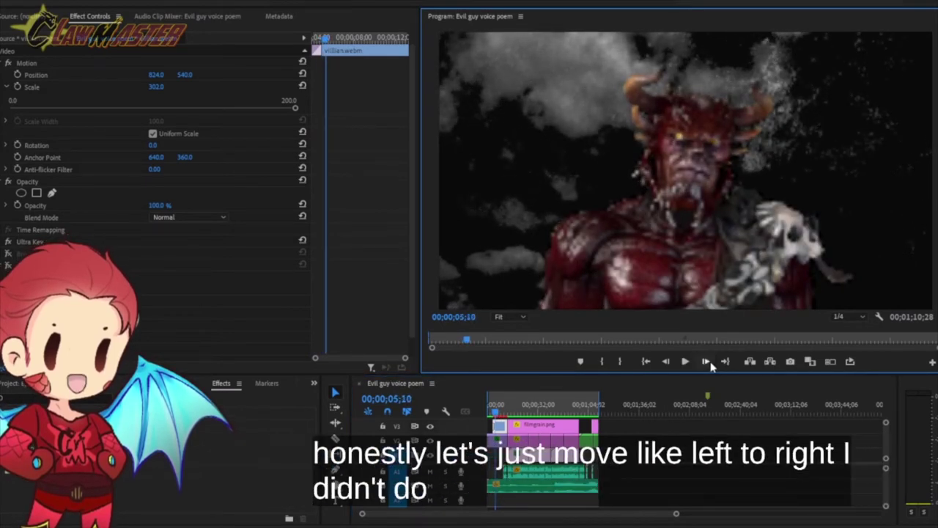
click(706, 362)
click(706, 362)
click(705, 362)
click(706, 362)
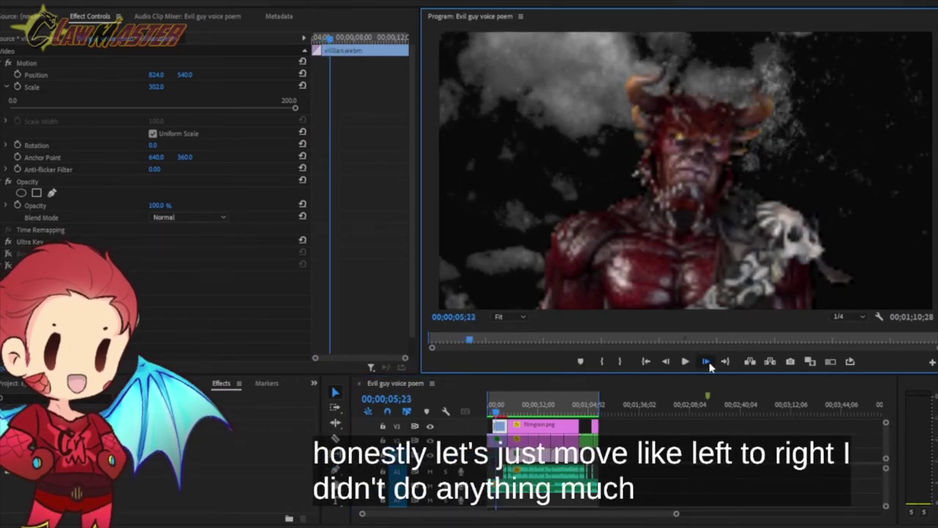
click(707, 362)
click(708, 362)
click(706, 363)
click(706, 362)
click(705, 362)
click(704, 362)
click(702, 362)
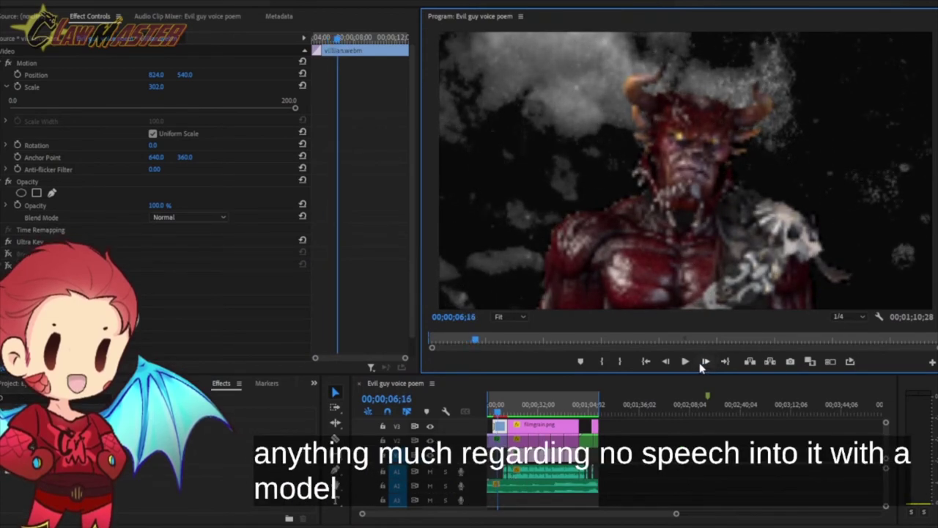
Advance to 00;00;06;21, re-enable the two effects below Ultra Key on villian.webm, and scrub toward the end of the sequence.
click(704, 362)
click(703, 362)
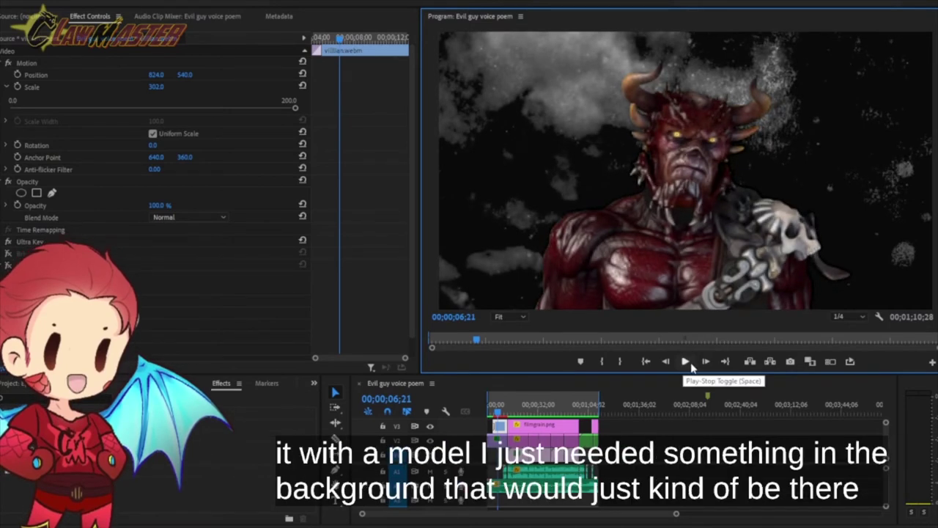
click(9, 254)
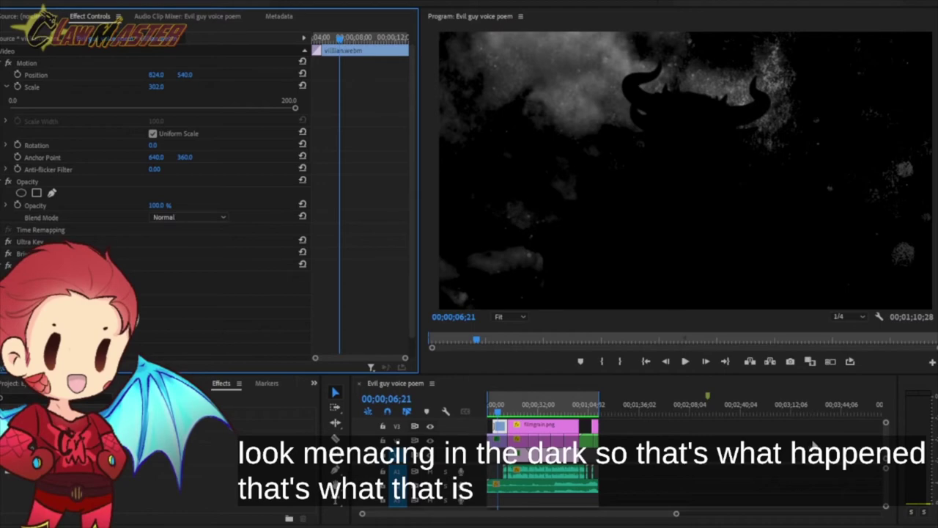
drag(498, 414, 580, 416)
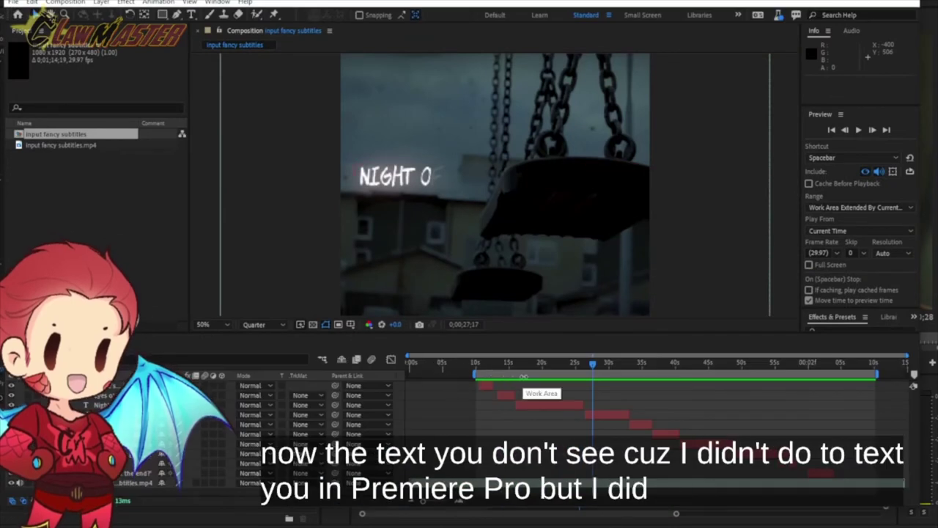
In the After Effects composition, go to 0;00;18;23, select the Nightmare nighttimes text layer and activate the Type tool.
click(488, 365)
drag(488, 365, 536, 369)
click(571, 403)
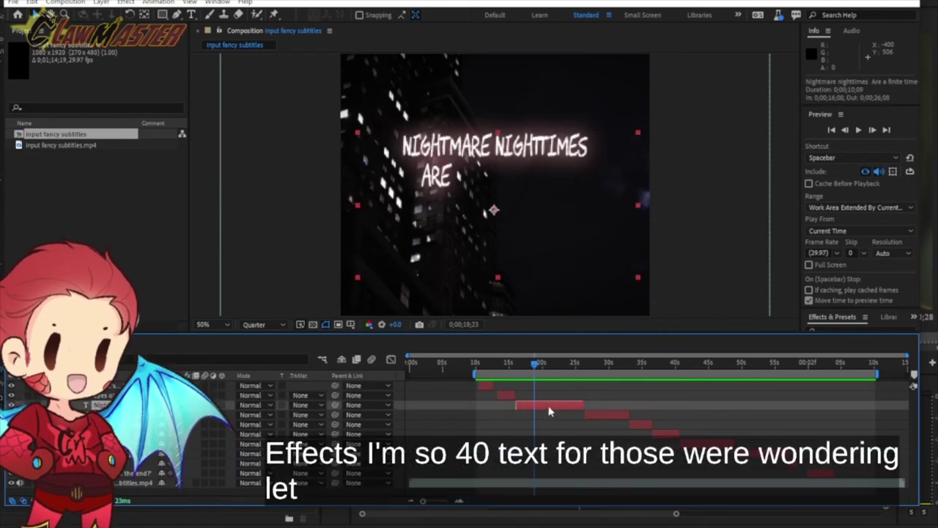
click(191, 15)
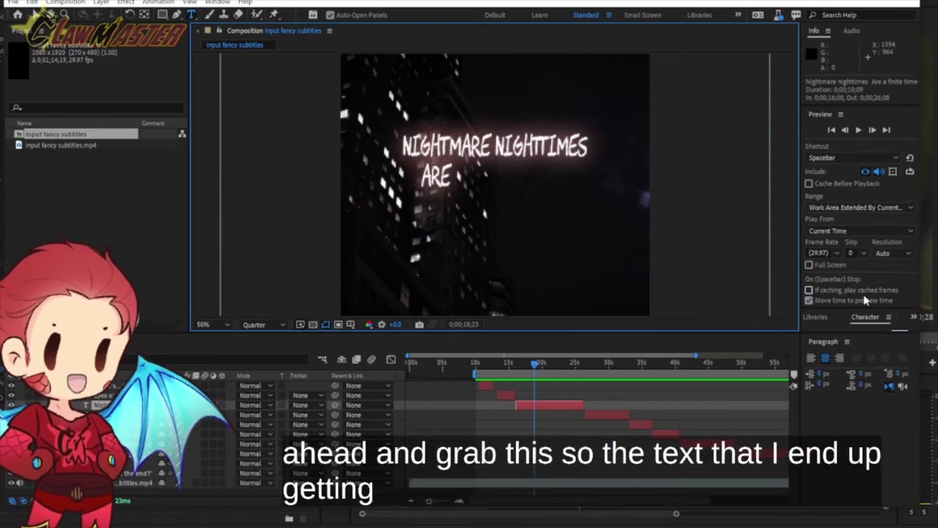
click(914, 317)
click(870, 328)
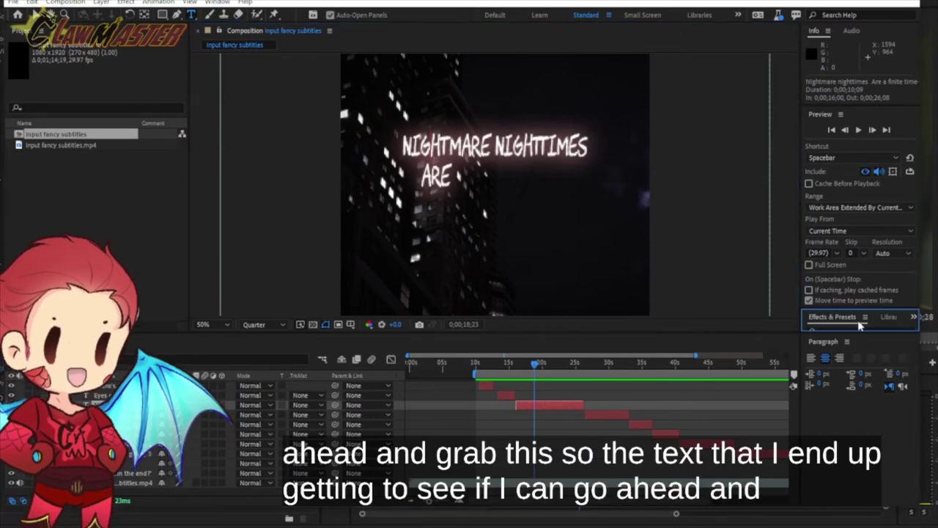
drag(859, 310, 855, 170)
click(913, 178)
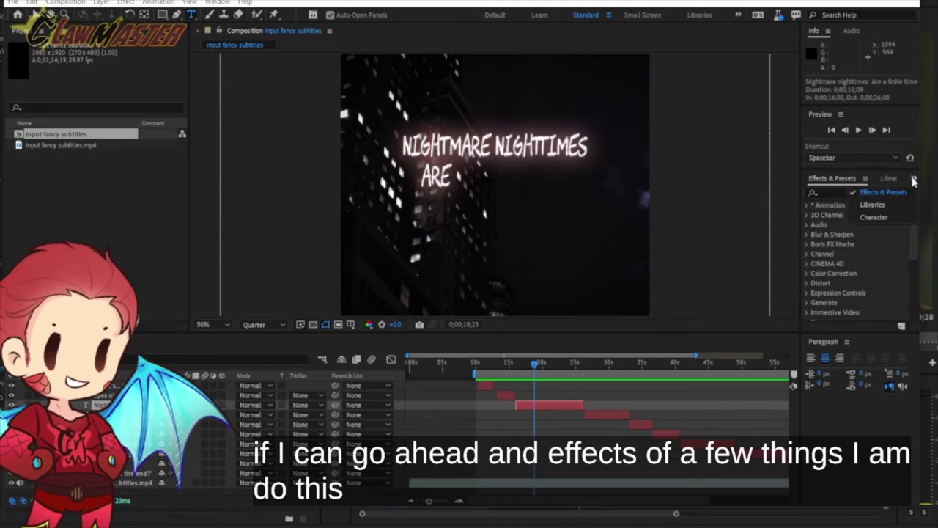
click(883, 179)
drag(860, 170, 858, 266)
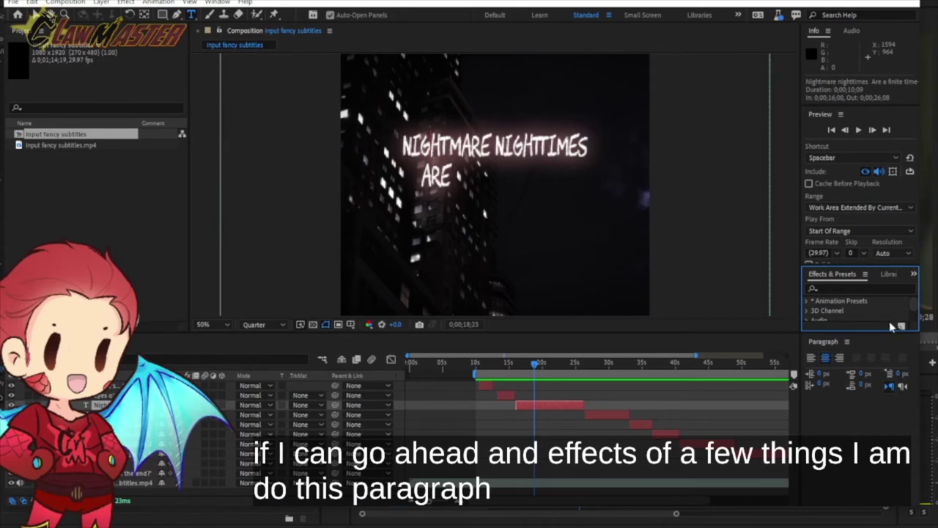
Enlarge the panel group above Paragraph and show the Character settings to examine the subtitle font.
drag(838, 107, 840, 60)
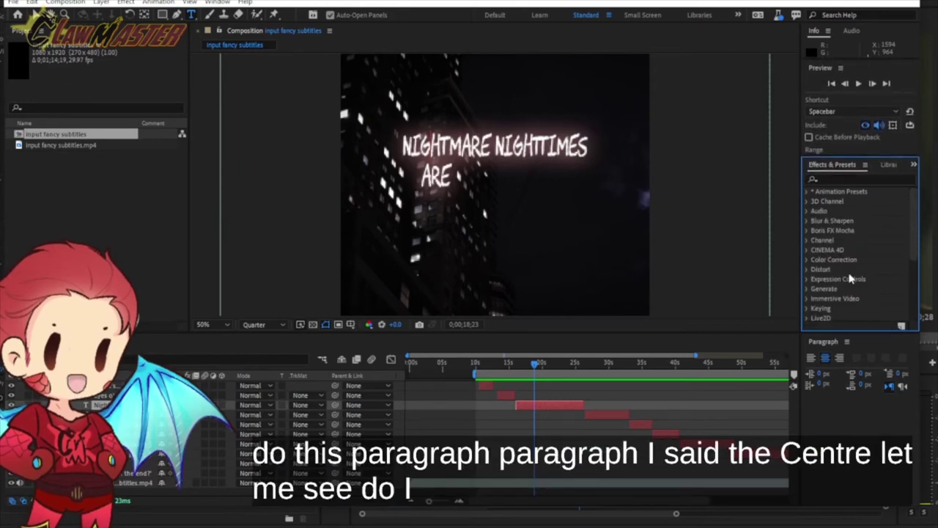
drag(917, 236, 917, 299)
drag(853, 155, 843, 175)
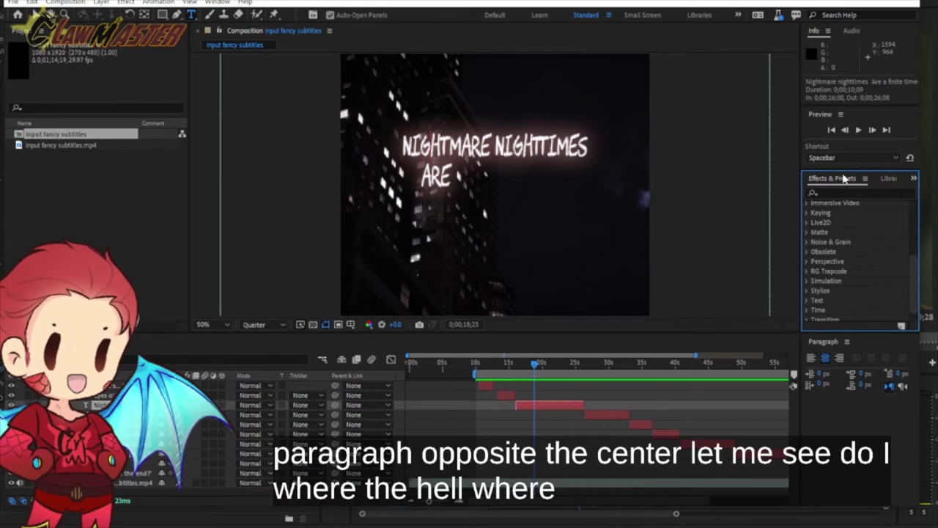
click(914, 179)
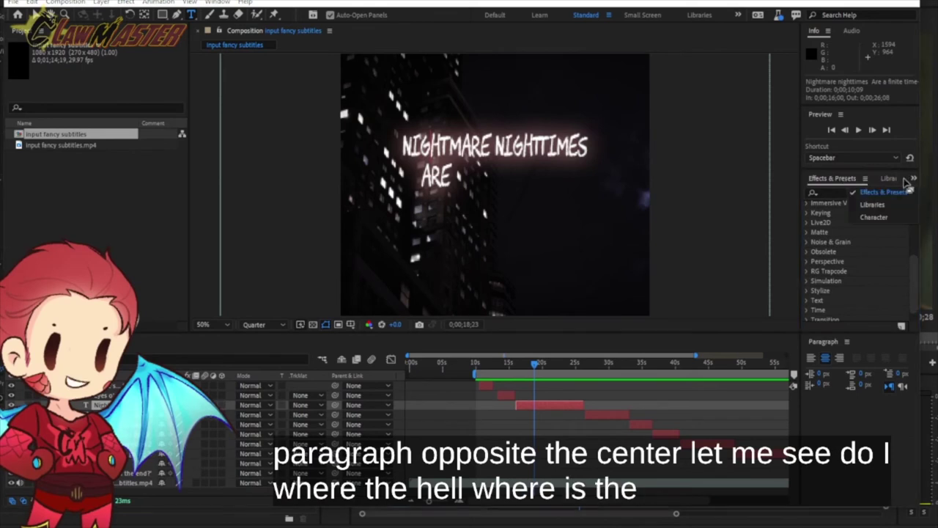
click(873, 216)
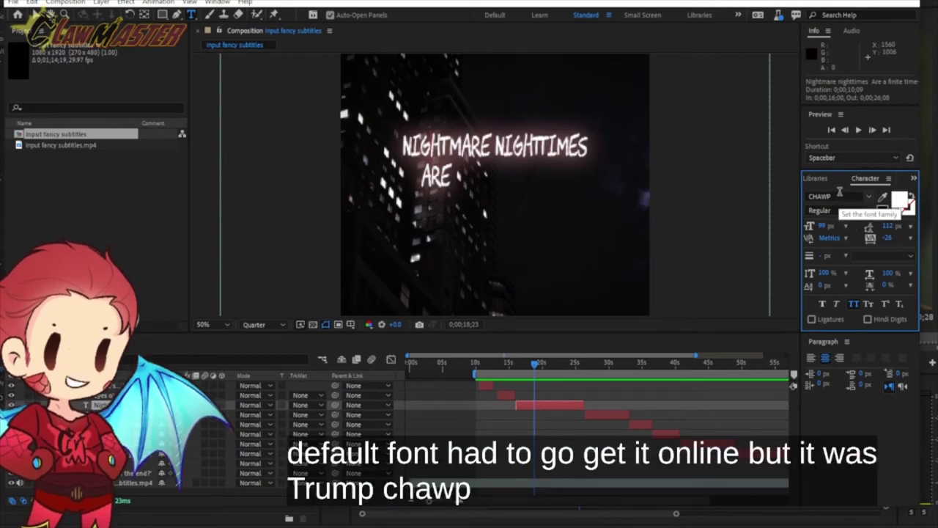
click(462, 185)
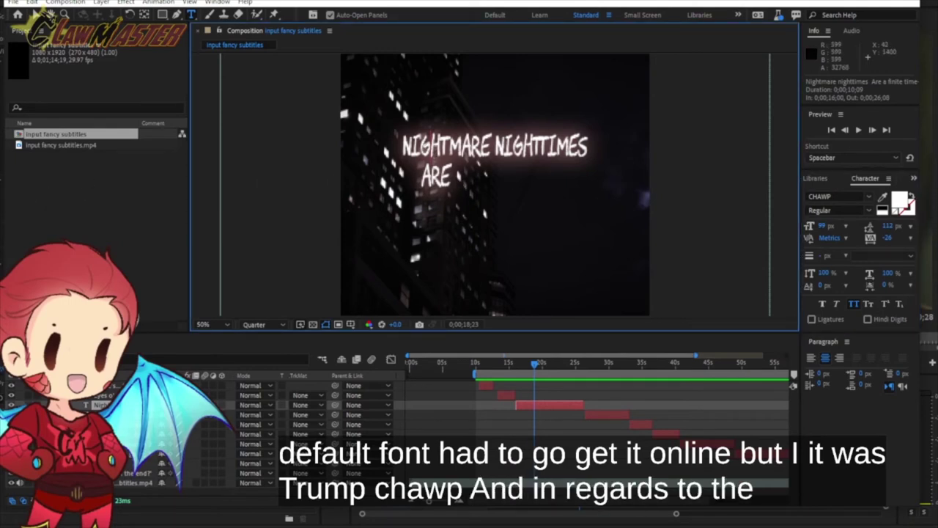
Expand the Nightmare nighttimes layer's Text properties and examine the available Animate properties, including Opacity, without adding one.
click(52, 405)
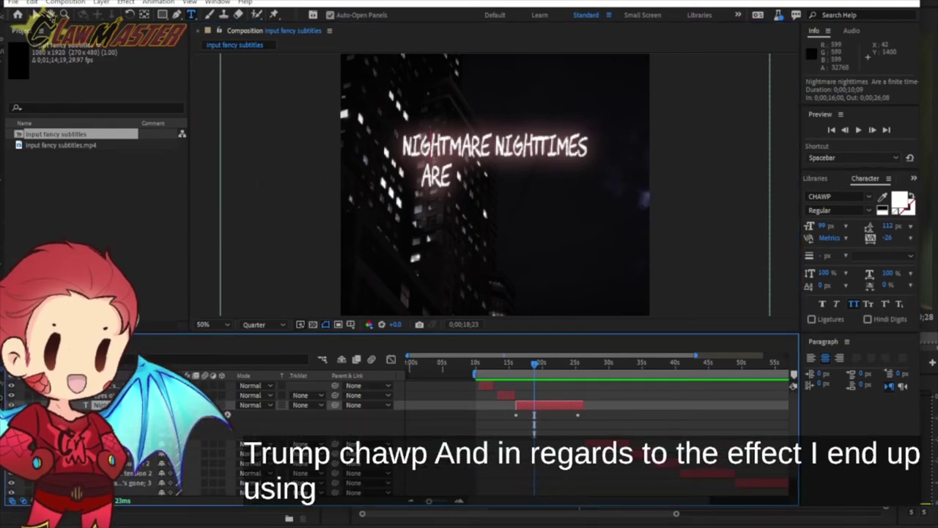
click(63, 414)
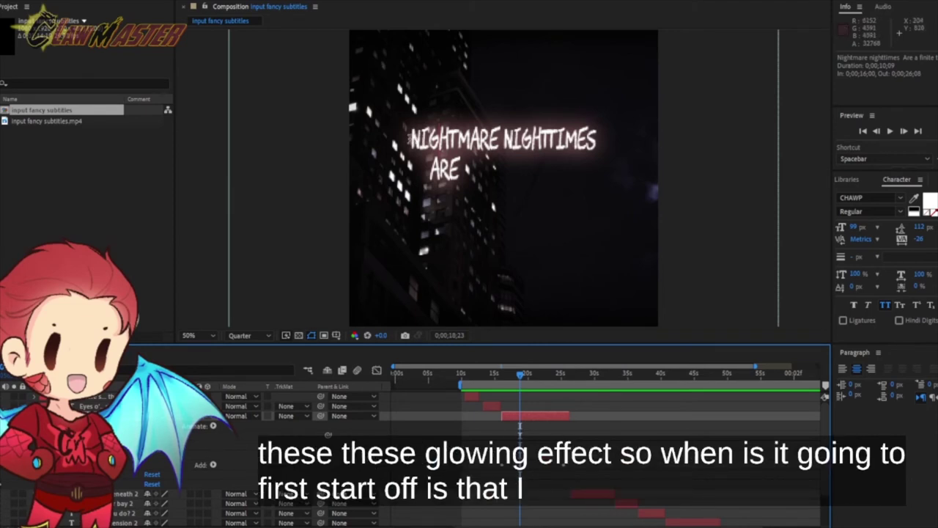
click(213, 426)
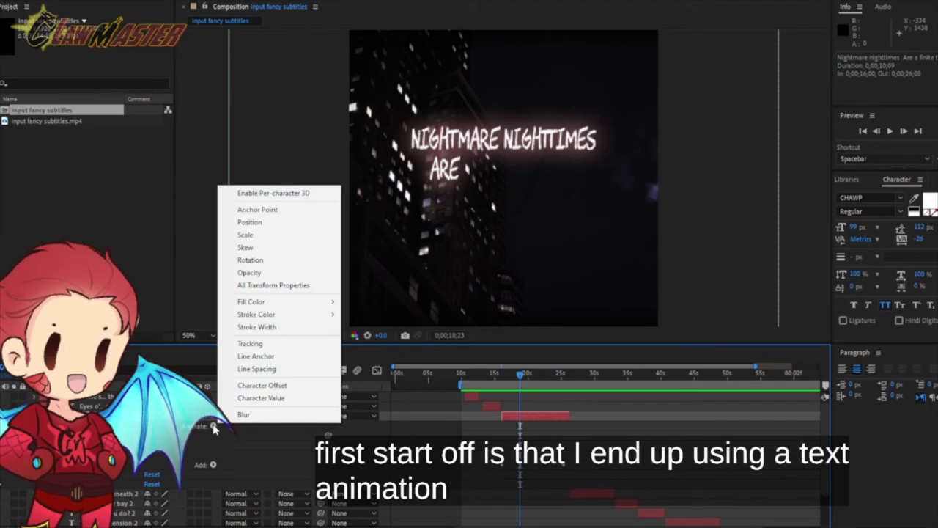
drag(503, 382, 520, 380)
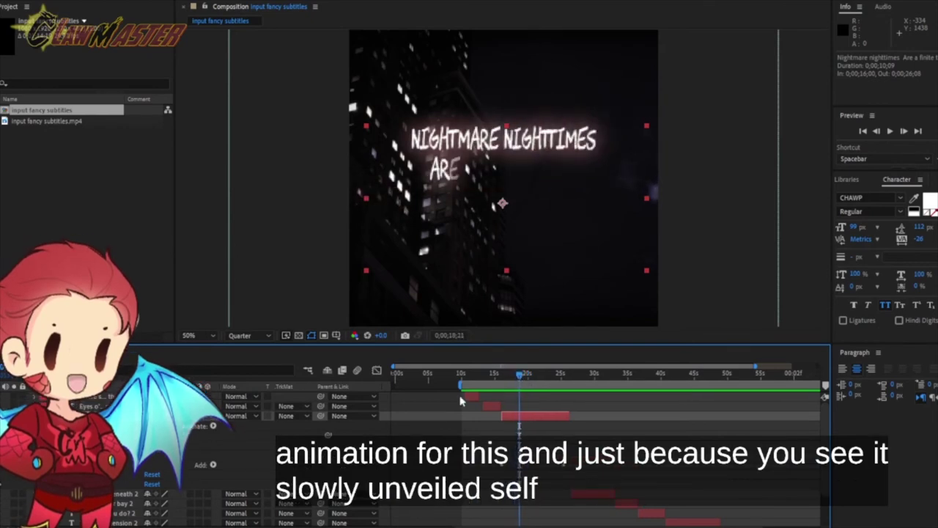
click(213, 426)
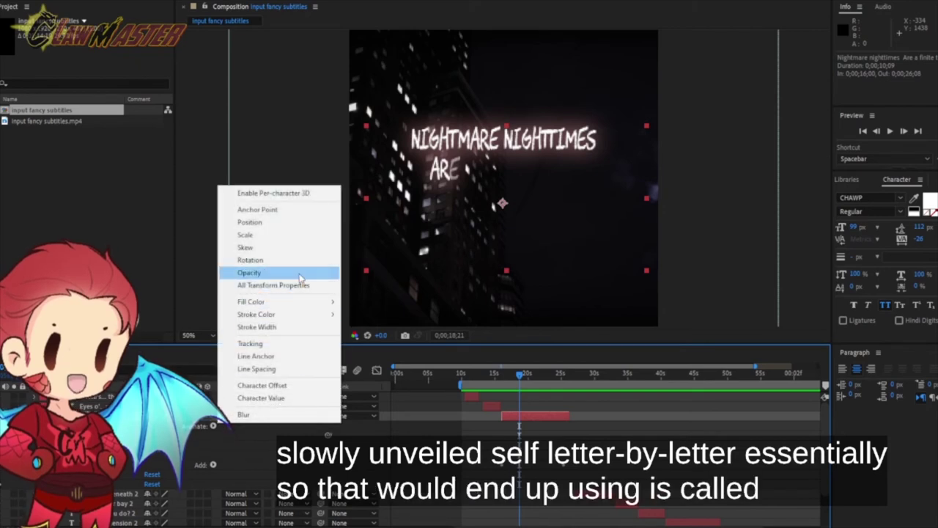
key(Escape)
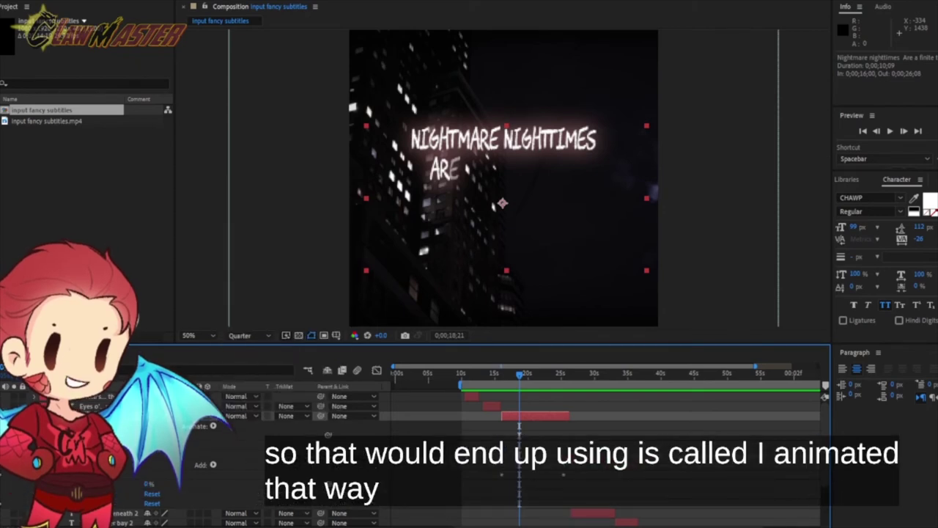
Expand the text layer's animator and scrub to 0;00;23;20 to examine how its range selector reveals the letters.
key(ctrl+shift+a)
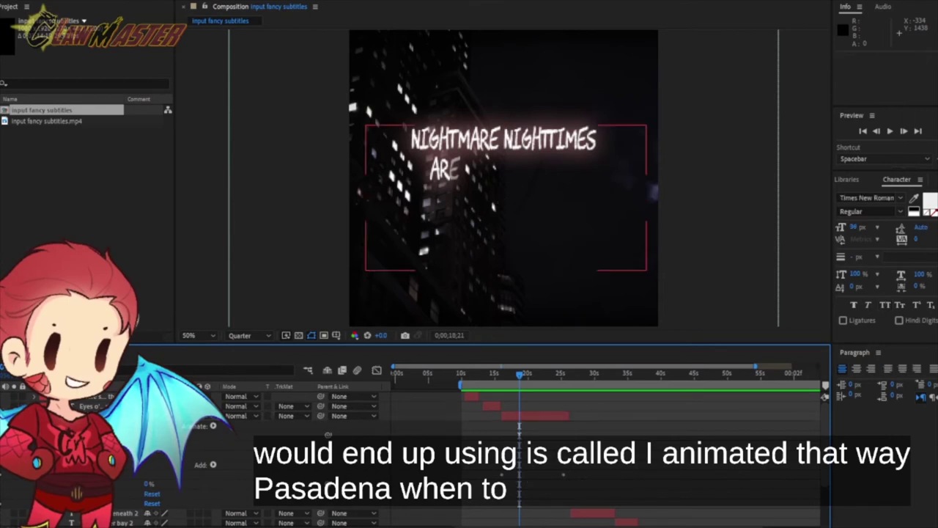
click(63, 474)
scroll(191, 489, down, 1)
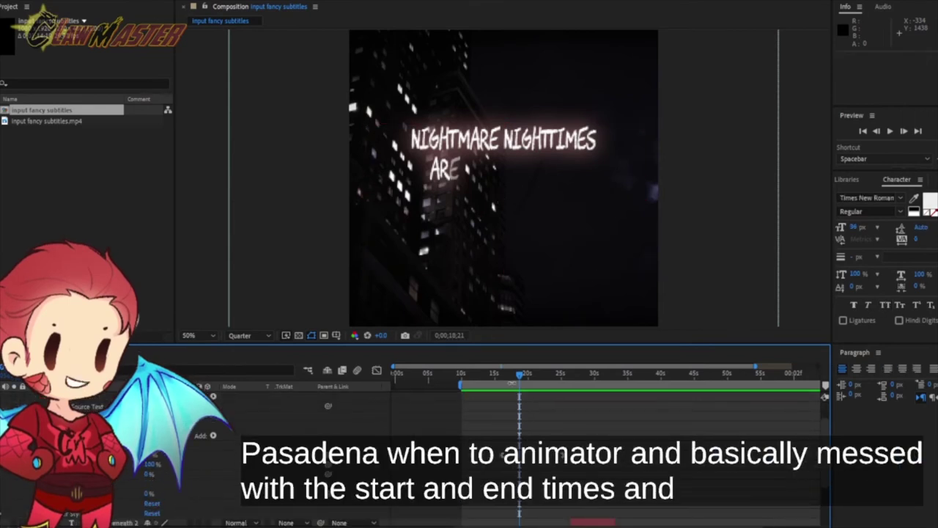
click(499, 375)
drag(499, 375, 553, 385)
click(140, 465)
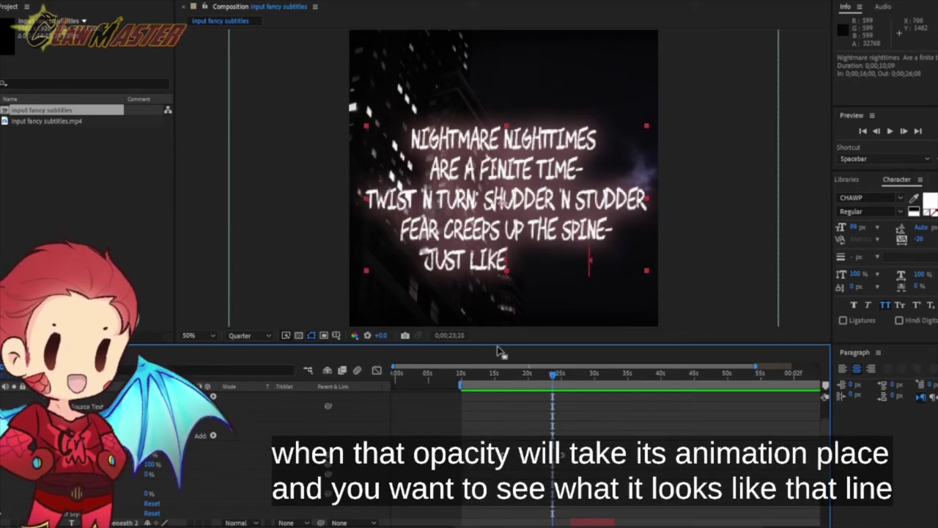
Scrub between the range selector's start and end keyframes in an enlarged composition view, finishing at 0;00;25;02 with the timeline enlarged again.
drag(495, 349, 497, 409)
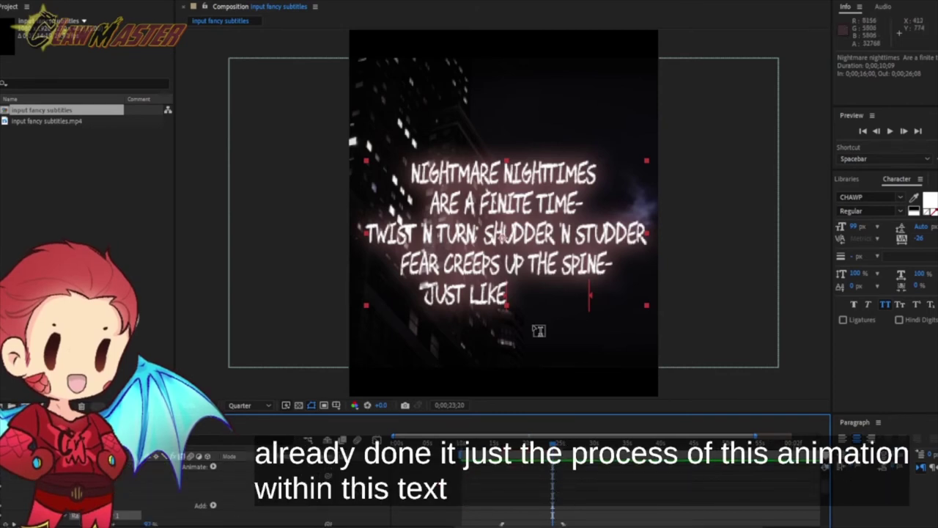
drag(552, 444, 531, 444)
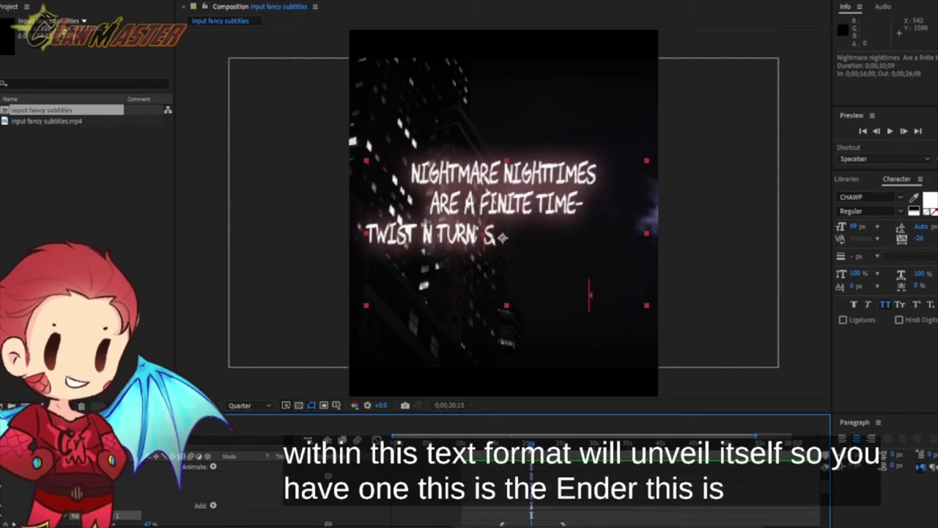
drag(528, 444, 502, 451)
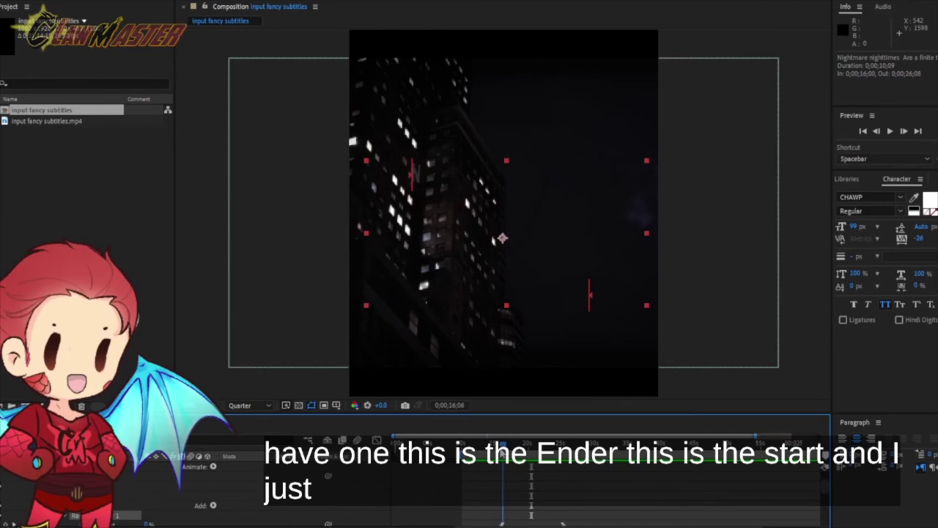
drag(506, 451, 560, 445)
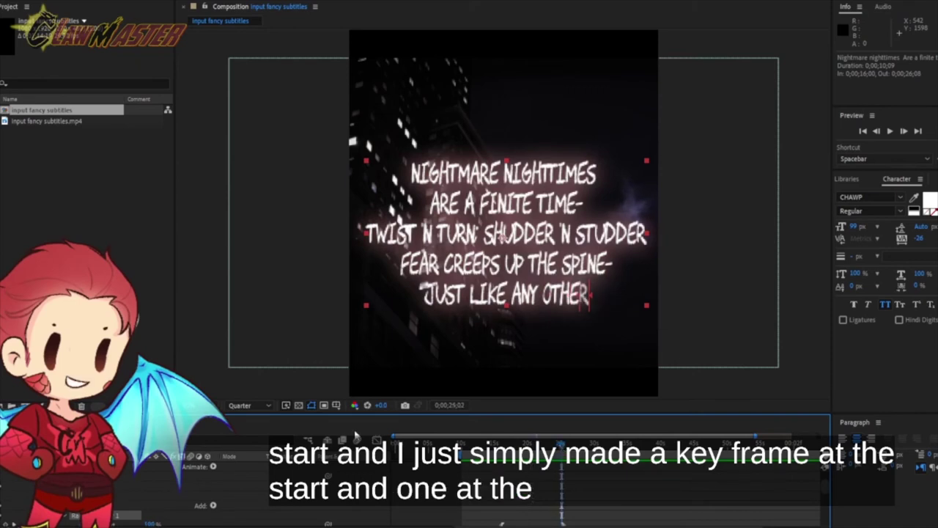
drag(359, 412, 358, 328)
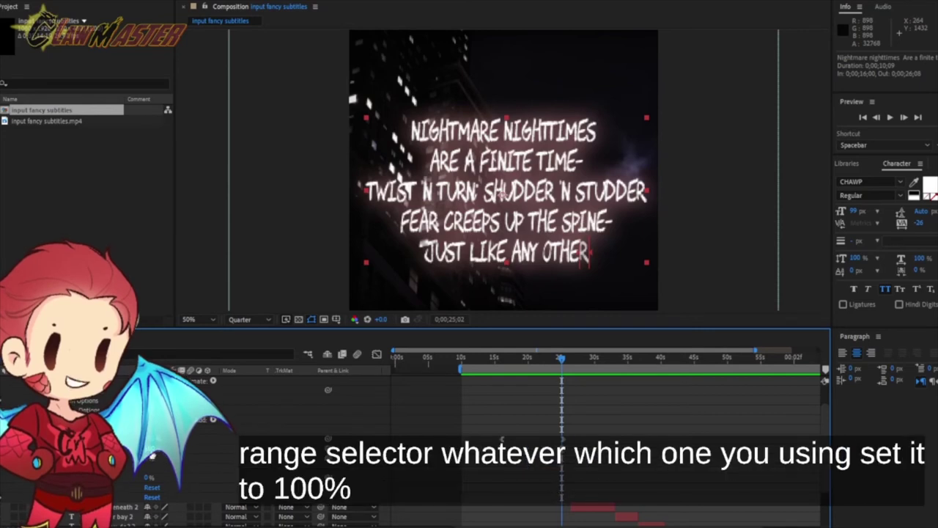
Try a different End value on the text animator's range selector, preview the reversed letter reveal, and restore End to 100%.
text(100)
key(Return)
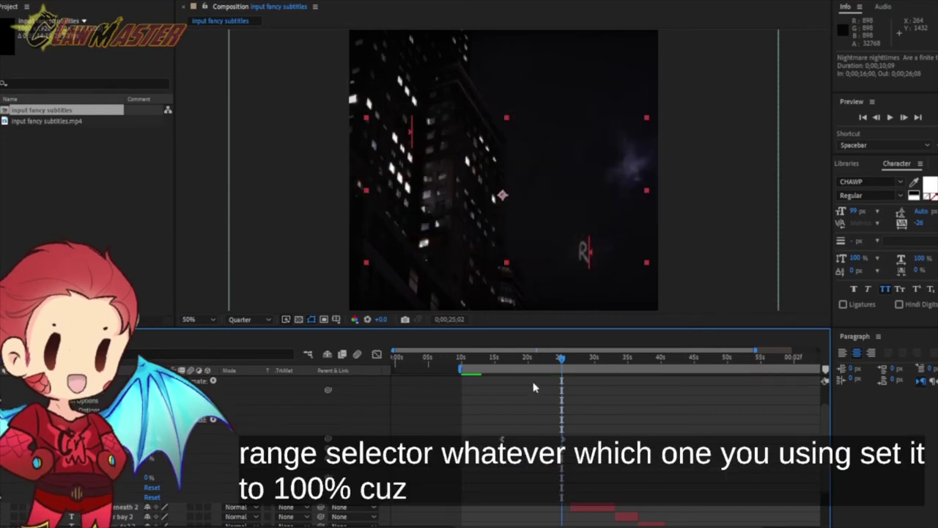
drag(504, 359, 533, 367)
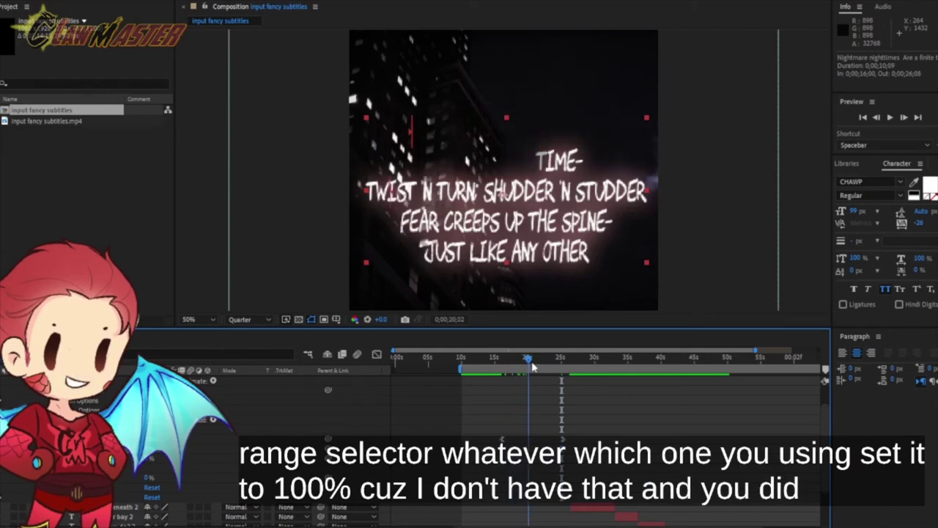
key(space)
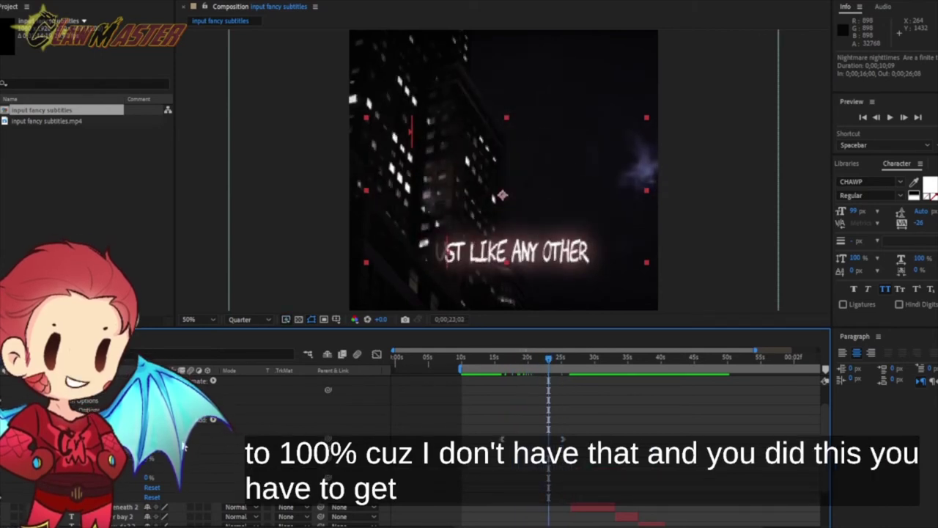
drag(148, 450, 212, 453)
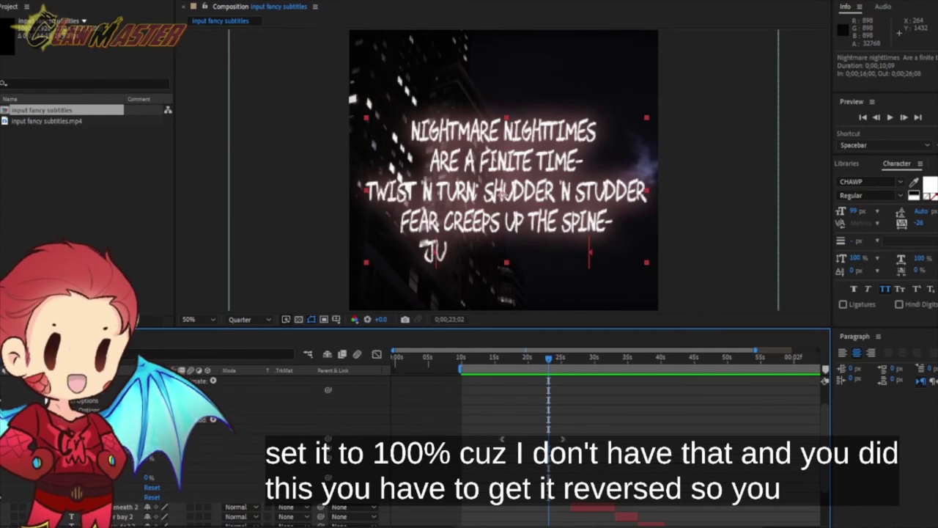
Expand the Nightmare nighttimes layer's Outer Glow and inspect its glow colour in the colour picker, accepting it as is.
scroll(293, 439, up, 1)
click(45, 409)
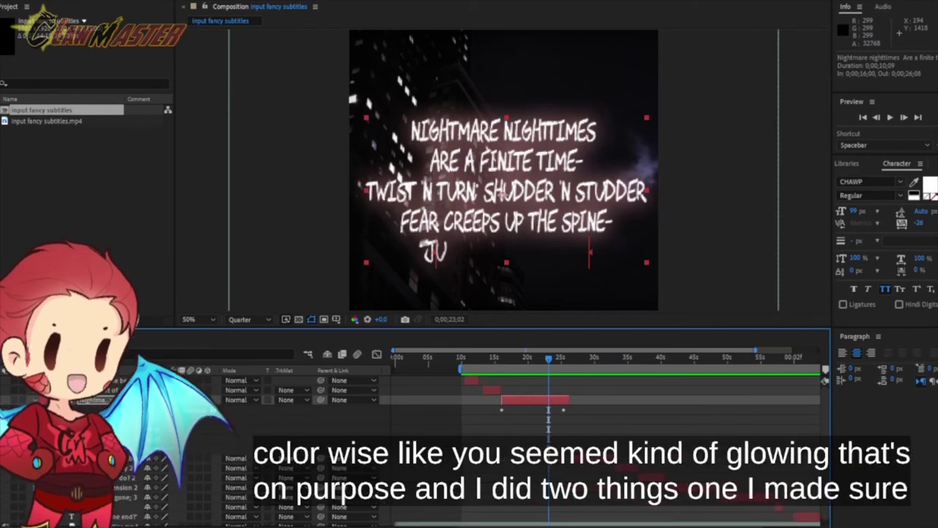
scroll(411, 447, down, 5)
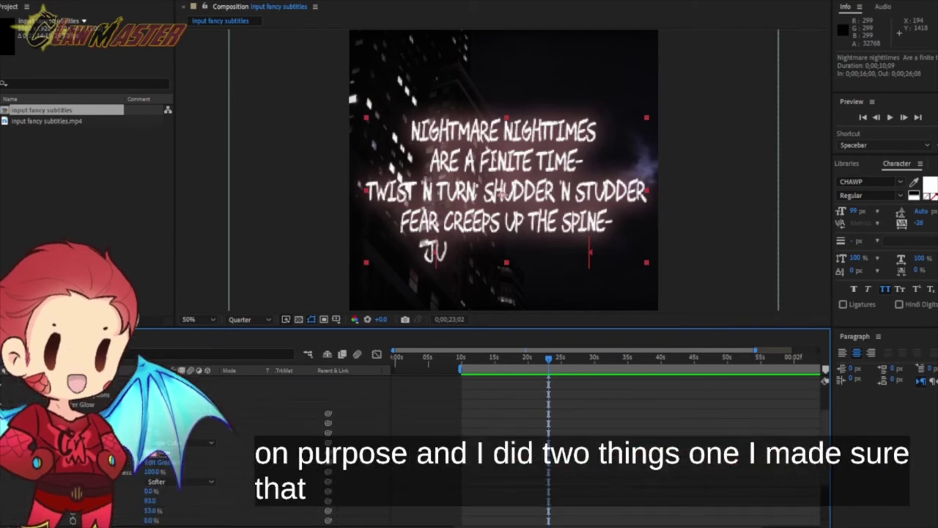
click(157, 454)
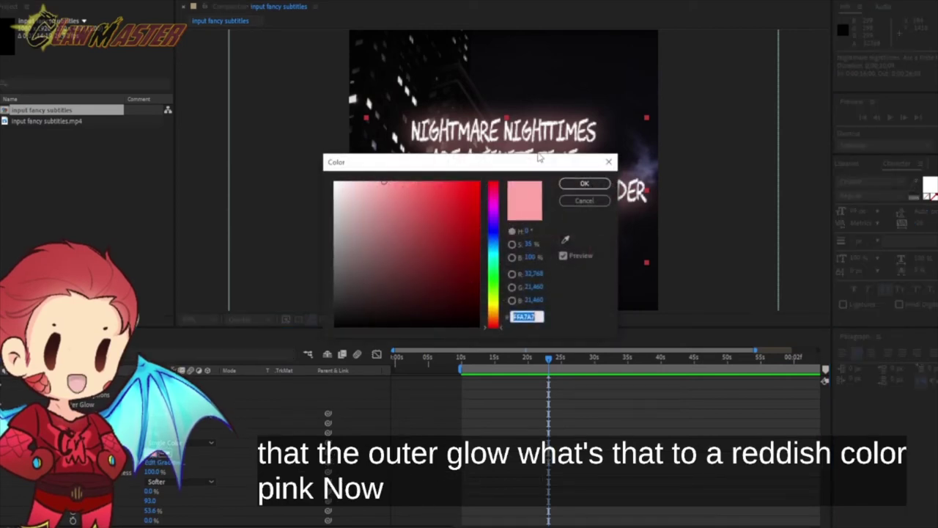
drag(533, 167, 619, 205)
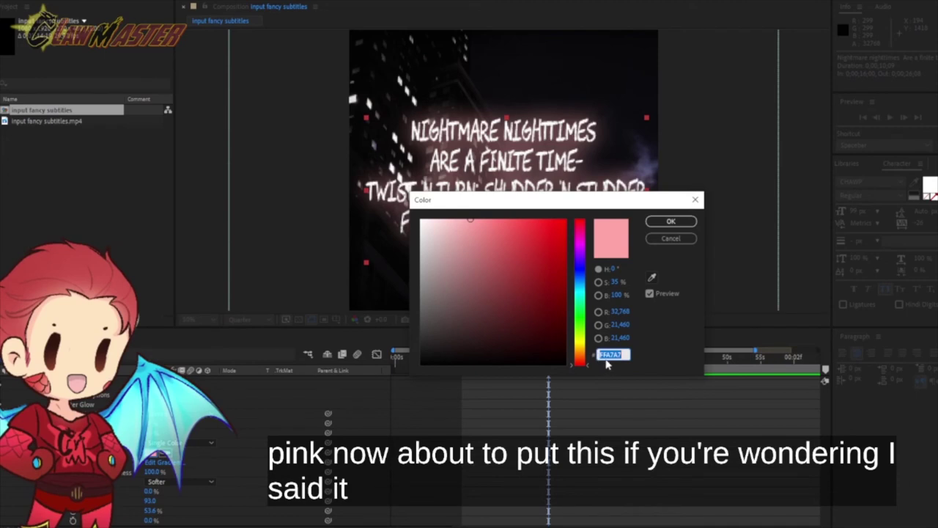
click(670, 223)
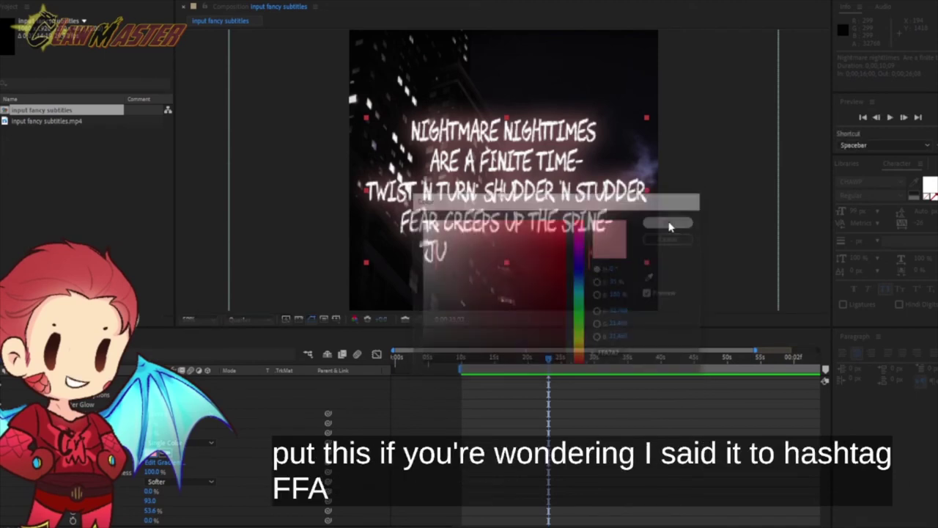
Examine the Outer Glow's blend mode, opacity, noise, colour, technique, spread and size settings.
scroll(284, 462, down, 2)
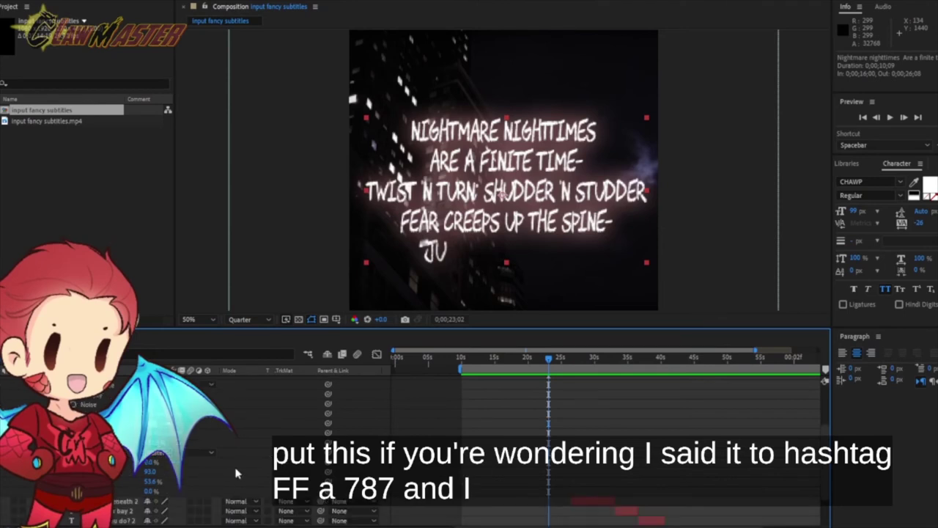
scroll(247, 479, up, 2)
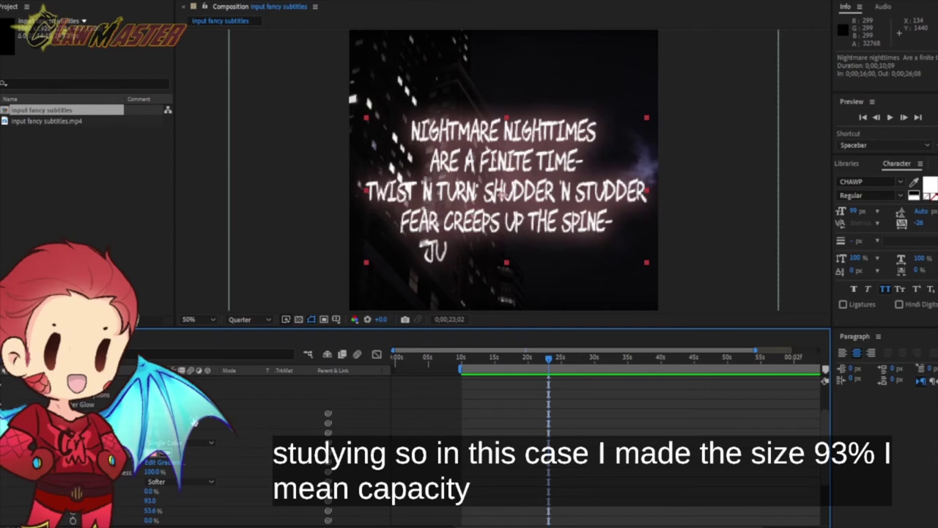
scroll(250, 472, down, 2)
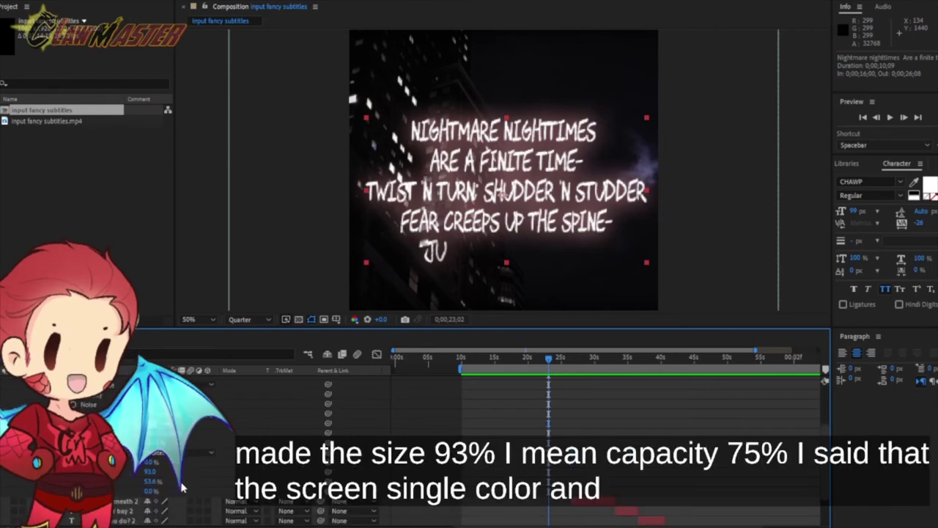
scroll(251, 475, up, 2)
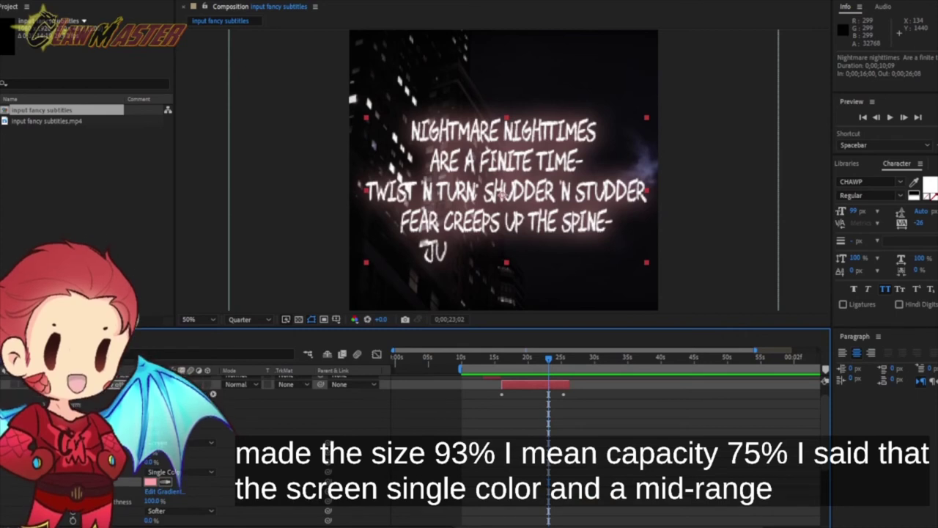
Hide the Nightmare nighttimes layer's glow at 0;00;21;00 to check the plain text colour, and restore the glow.
click(60, 433)
drag(544, 362, 535, 362)
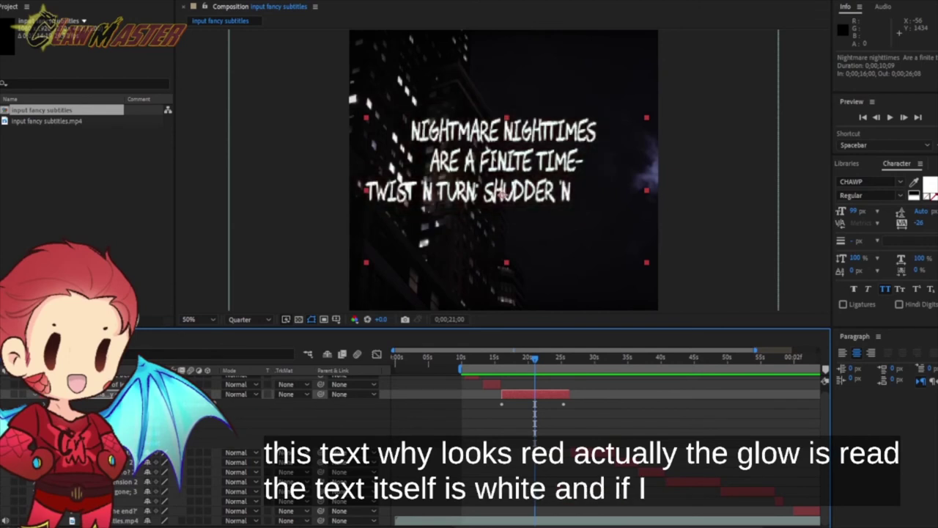
key(ctrl+shift+a)
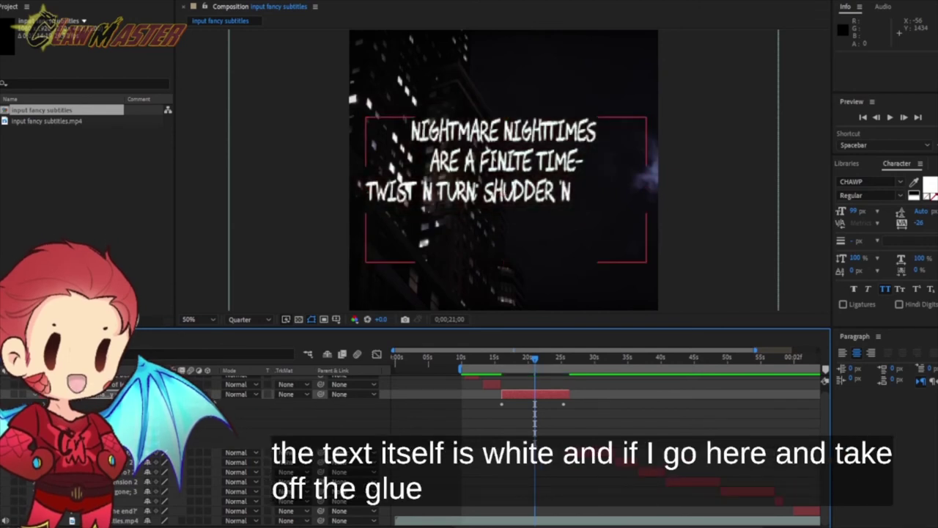
key(ctrl+z)
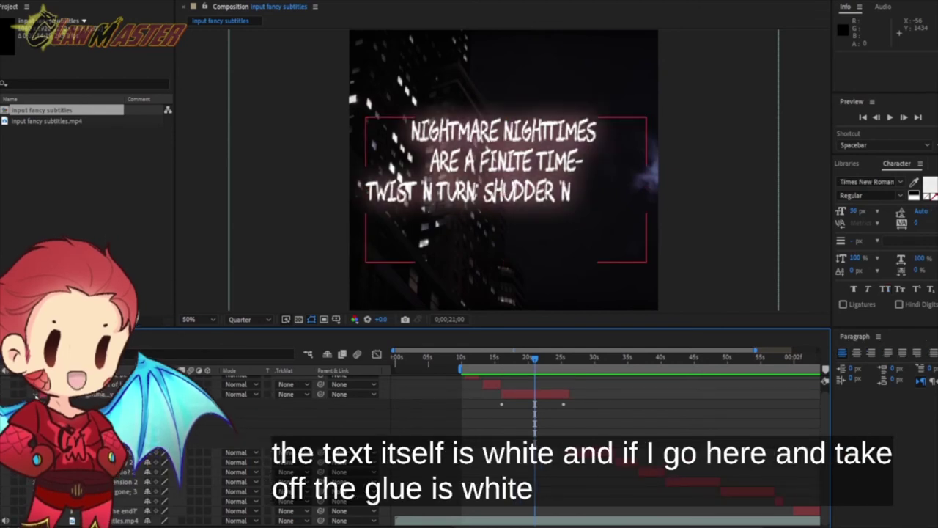
Collapse the layer's properties and scrub through the subtitles to DEAD at 0;00;57;28 and back to 0;00;20;07.
key(u)
drag(539, 364, 760, 374)
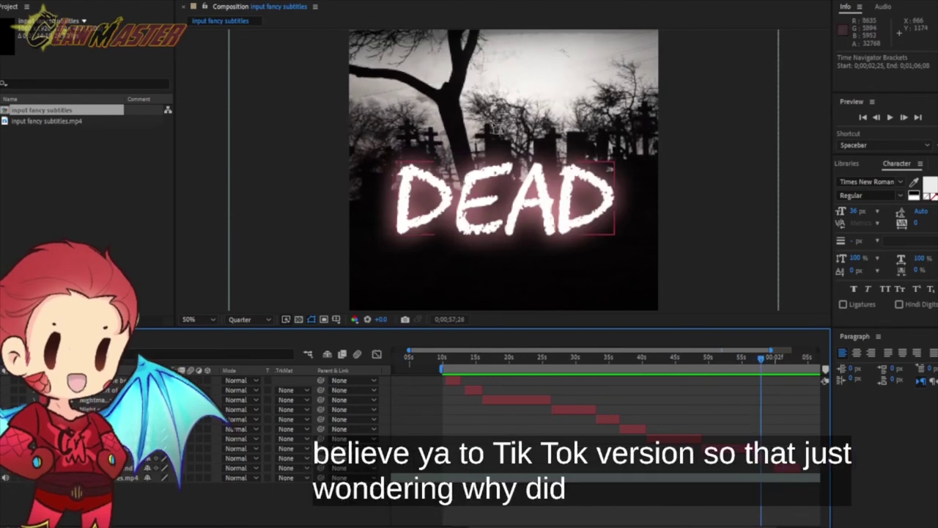
drag(762, 360, 510, 360)
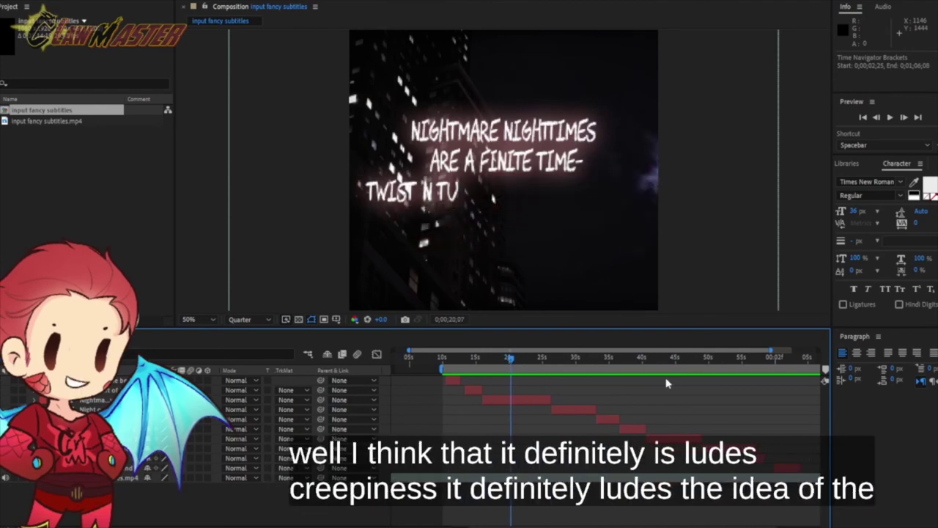